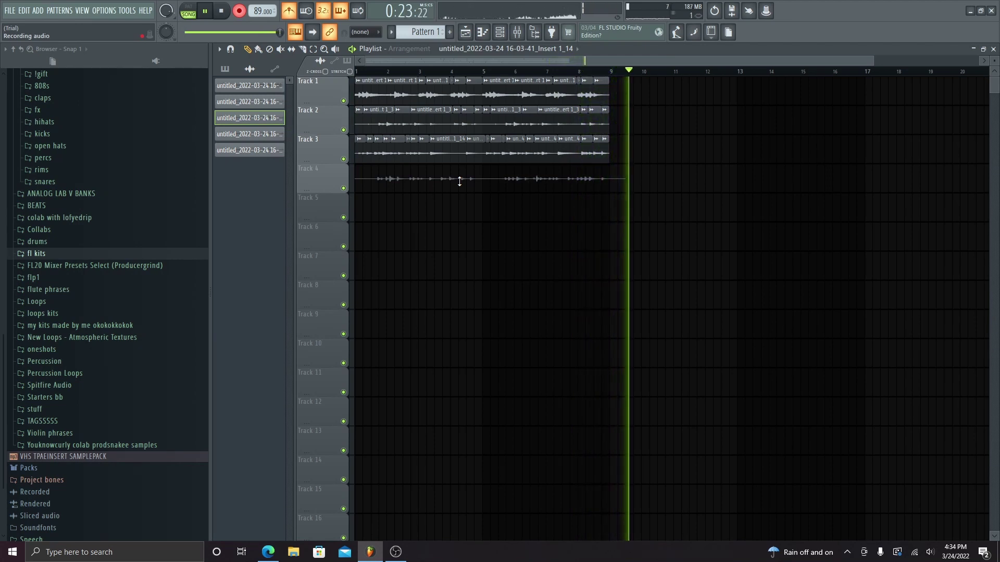
# Step: Load ValhallaRoom in the first effect slot of Insert 2, with the mix at 29% and the decay at 1.13 s
pyautogui.press('space')
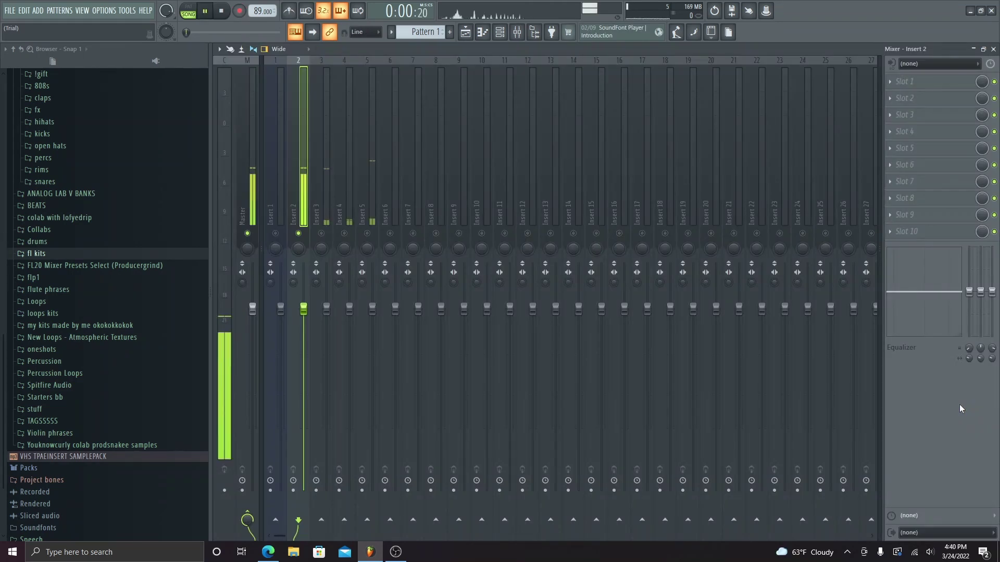
pyautogui.click(908, 81)
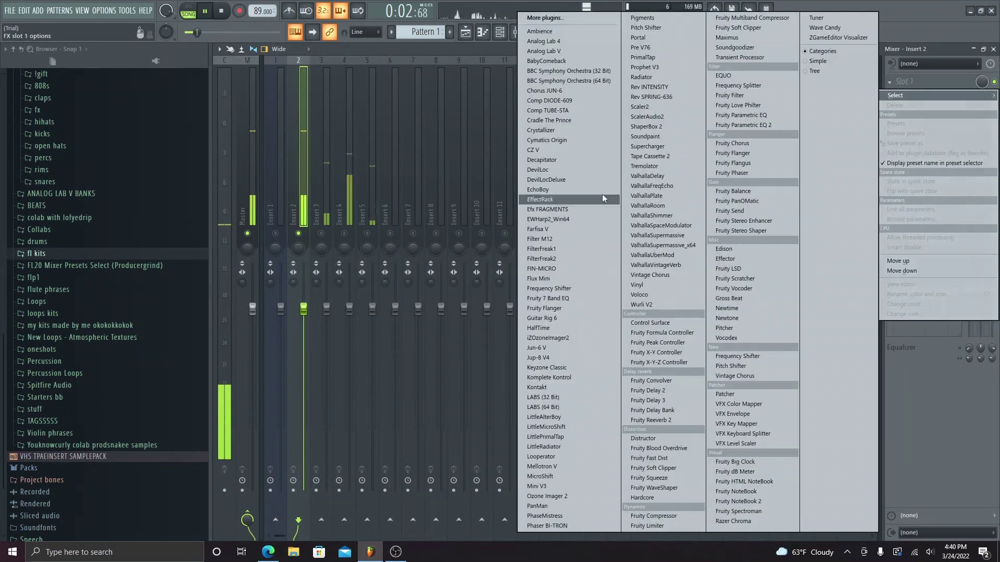
pyautogui.click(679, 207)
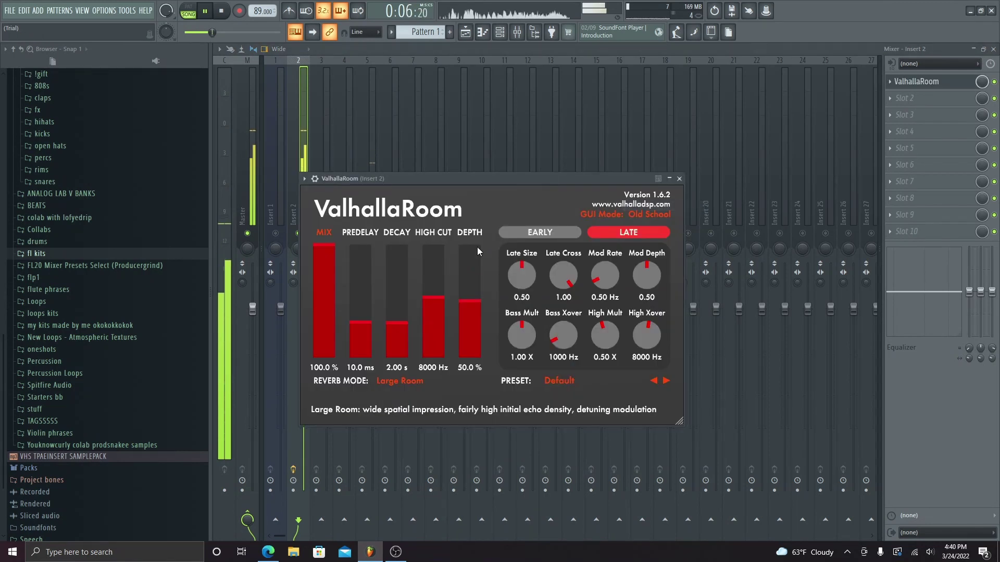
pyautogui.moveTo(326, 298); pyautogui.dragTo(328, 321)
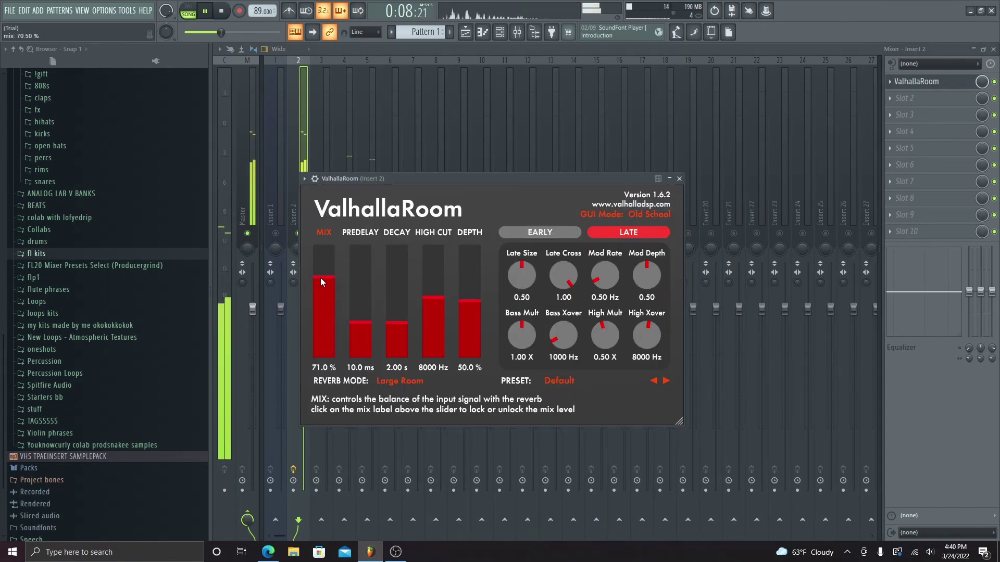
pyautogui.moveTo(322, 281); pyautogui.dragTo(328, 323)
pyautogui.moveTo(389, 326); pyautogui.dragTo(389, 329)
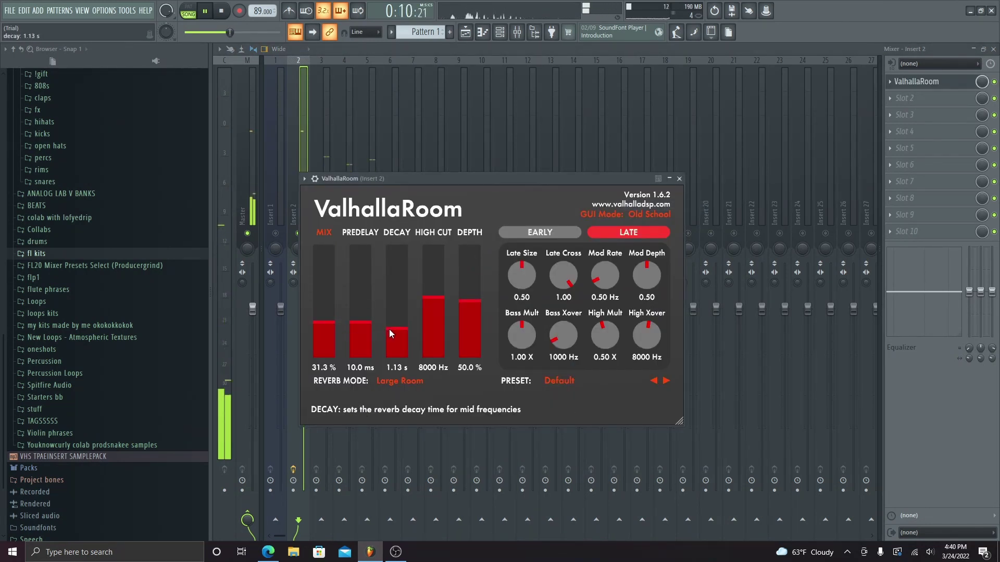
pyautogui.moveTo(324, 322); pyautogui.dragTo(325, 324)
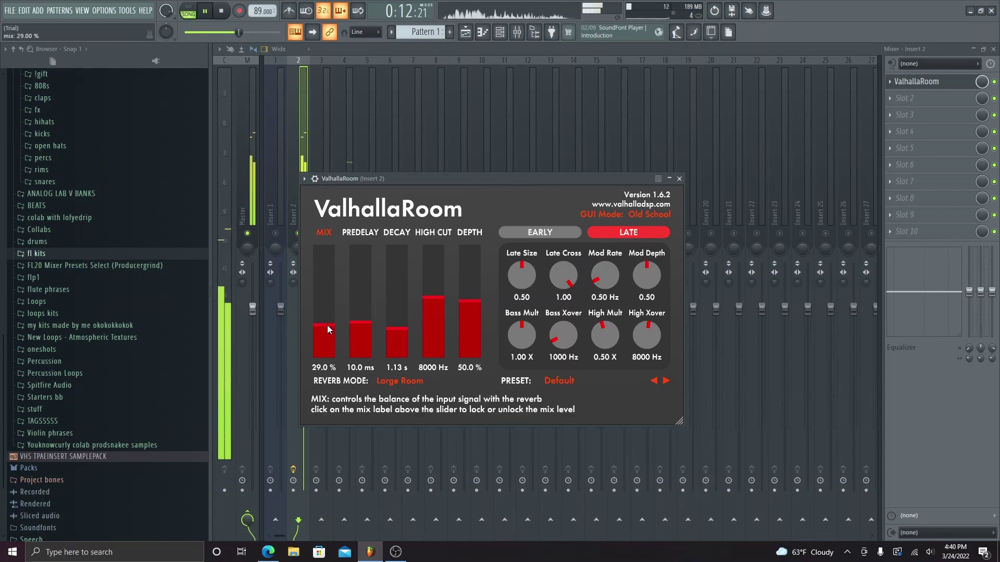
pyautogui.click(678, 179)
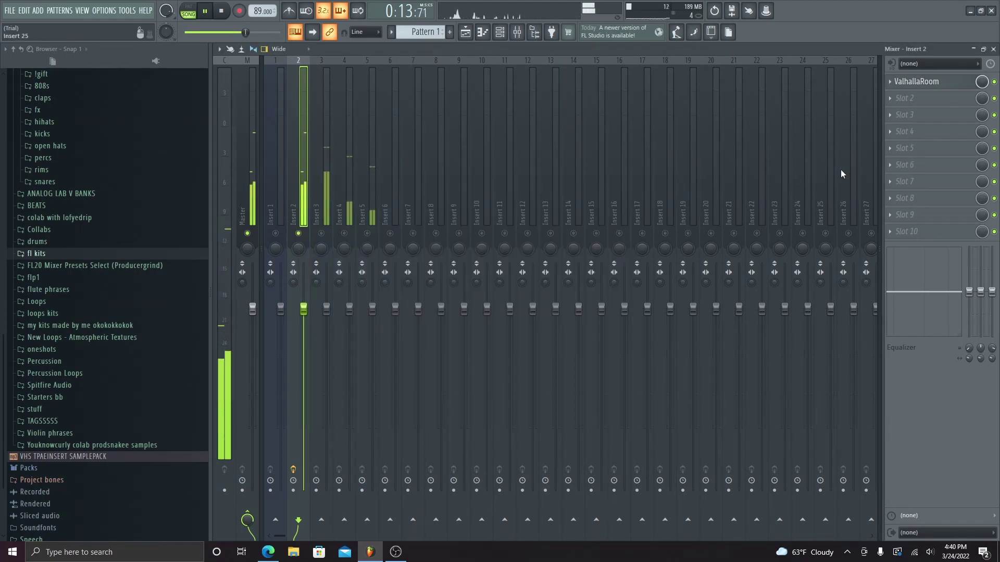
# Step: Add Fruity Parametric EQ 2 to slot 10 of Insert 2, cutting the lows and slightly lowering the low-mid and high bands
pyautogui.click(927, 231)
pyautogui.click(750, 139)
pyautogui.moveTo(394, 280); pyautogui.dragTo(363, 342)
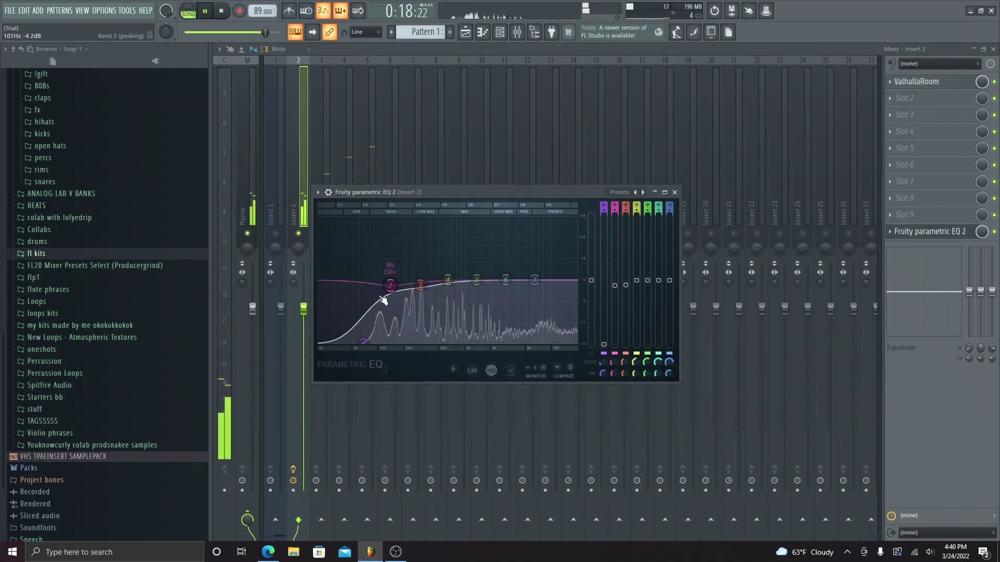
pyautogui.moveTo(506, 280); pyautogui.dragTo(478, 284)
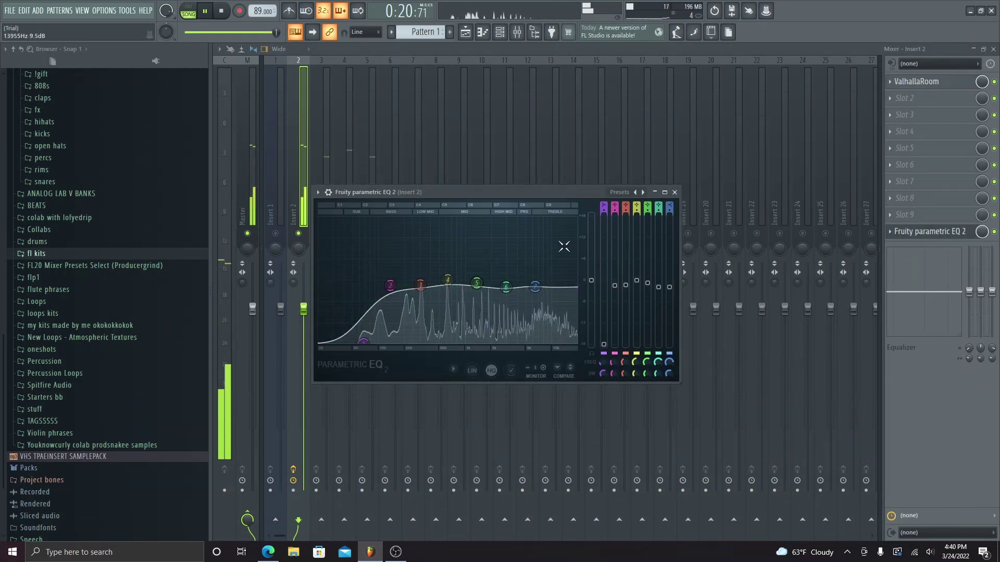
pyautogui.click(674, 193)
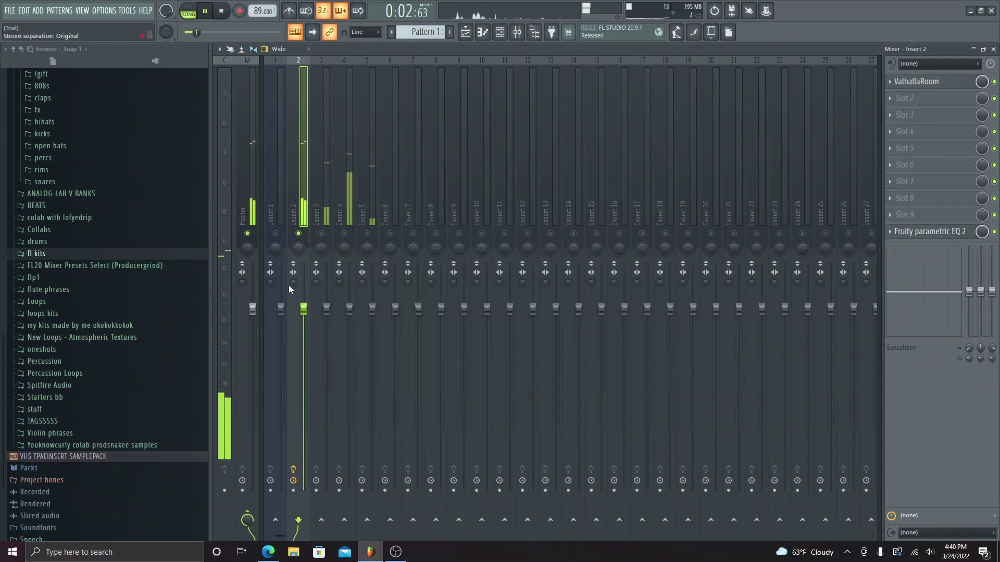
# Step: Solo Insert 3 and load ValhallaRoom in its first slot, with the mix at 35.9% and the decay at 1.55 s
pyautogui.click(326, 215)
pyautogui.press('space')
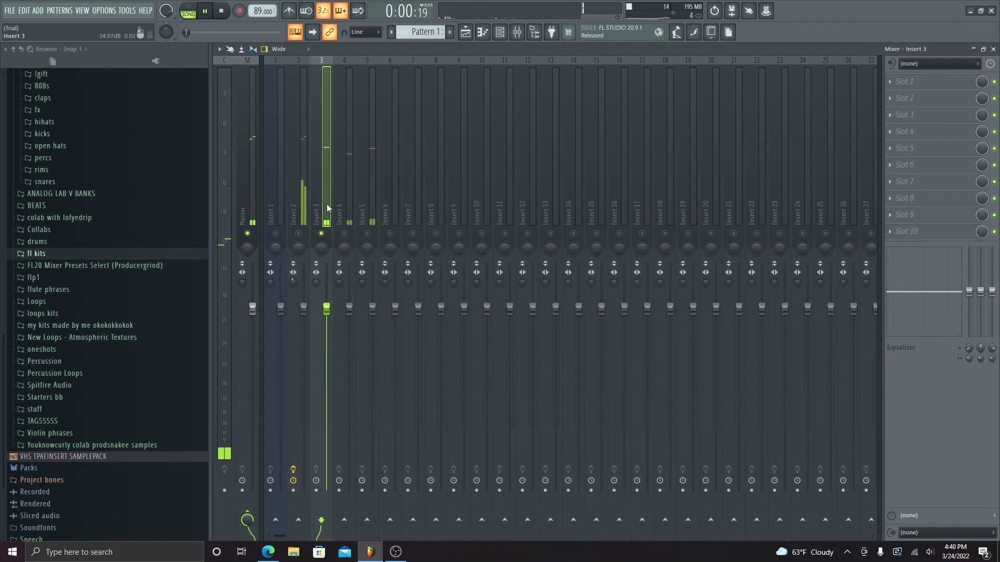
pyautogui.click(904, 82)
pyautogui.click(676, 206)
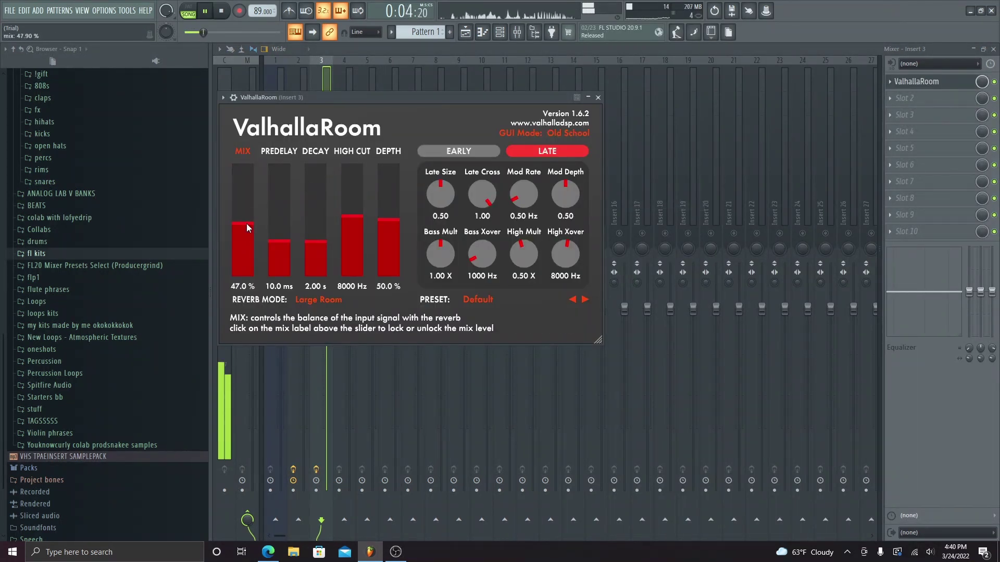
pyautogui.moveTo(246, 224); pyautogui.dragTo(268, 242)
pyautogui.click(308, 245)
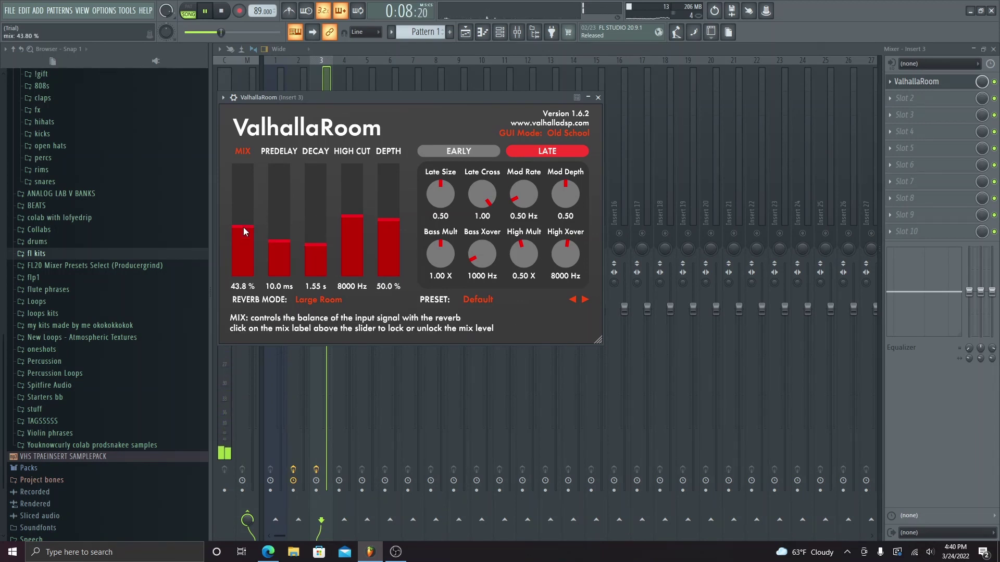
pyautogui.moveTo(243, 227); pyautogui.dragTo(245, 236)
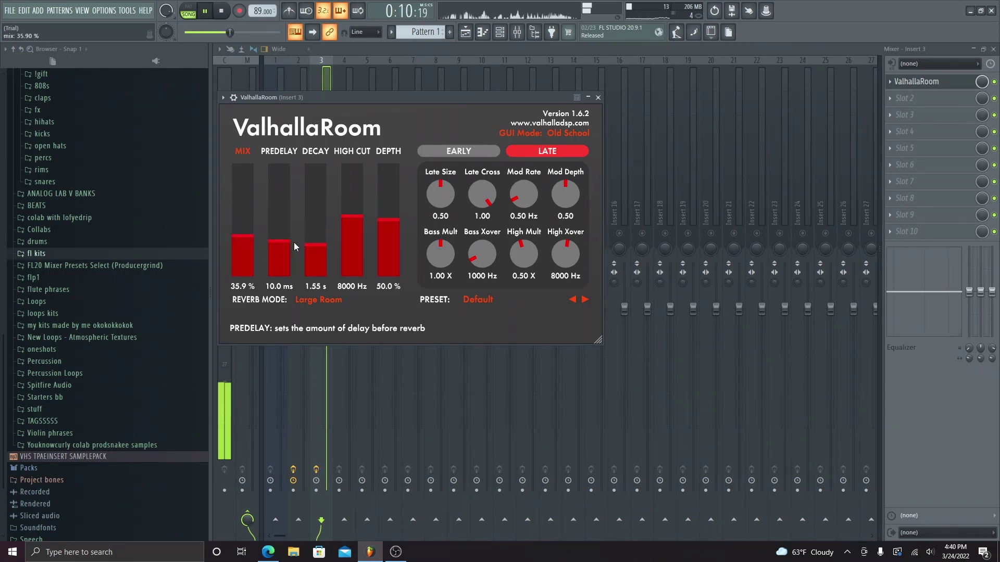
pyautogui.click(306, 248)
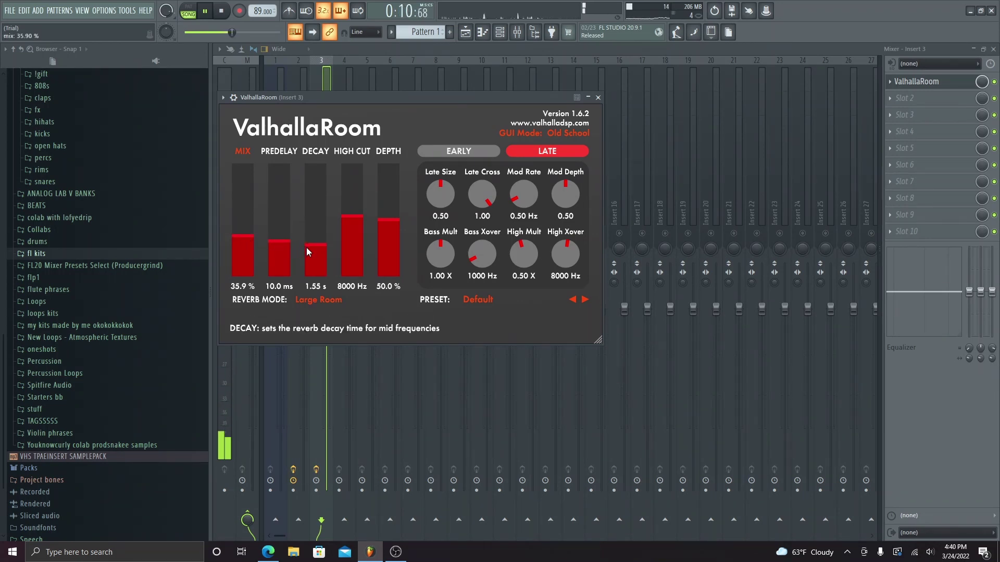
pyautogui.click(598, 98)
# Step: Add Fruity Parametric EQ 2 to slot 10 of Insert 3, cutting the lows and slightly reducing bands 4 to 7
pyautogui.click(906, 231)
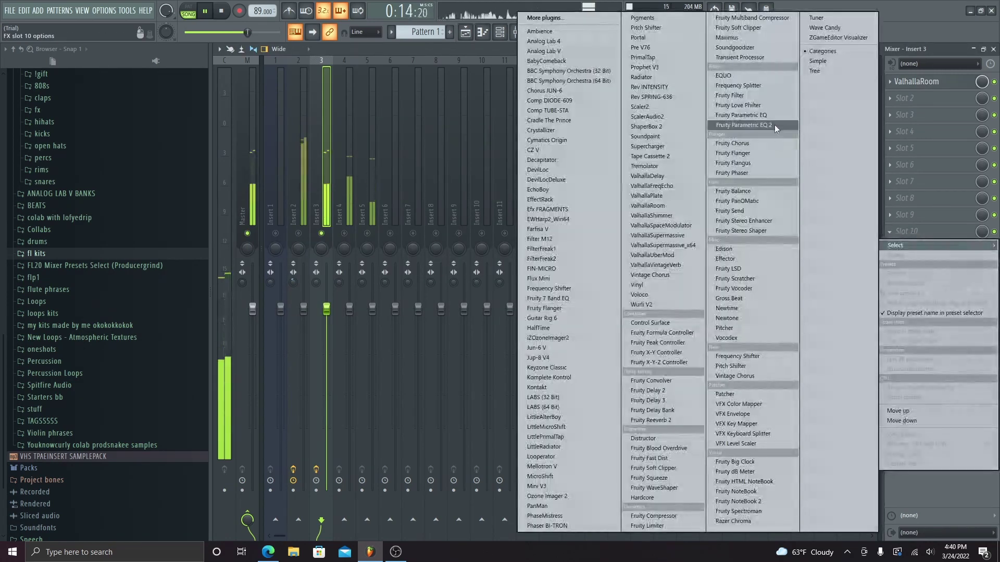
pyautogui.click(774, 123)
pyautogui.moveTo(429, 204); pyautogui.dragTo(423, 201)
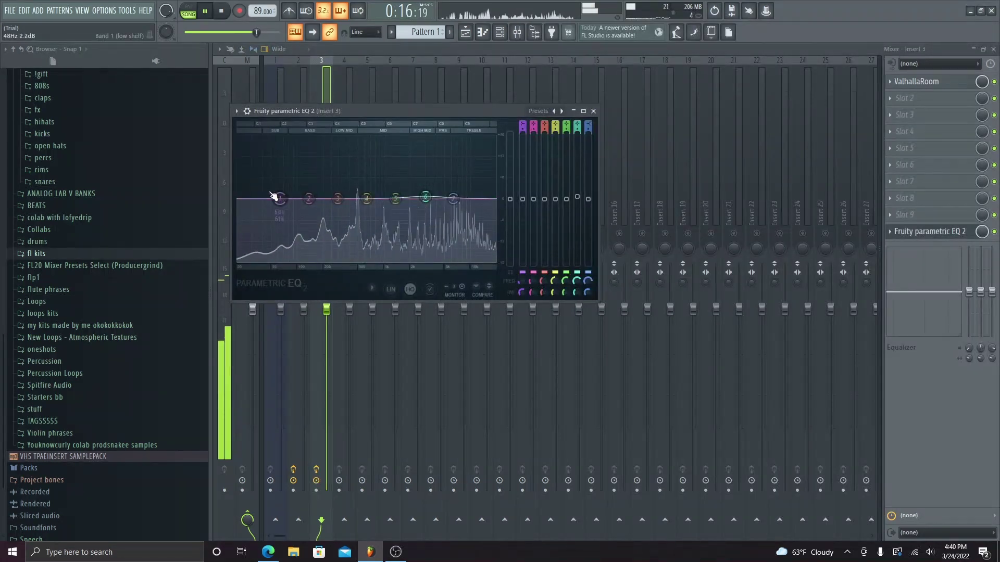
pyautogui.moveTo(280, 198); pyautogui.dragTo(285, 218)
pyautogui.moveTo(367, 198); pyautogui.dragTo(366, 204)
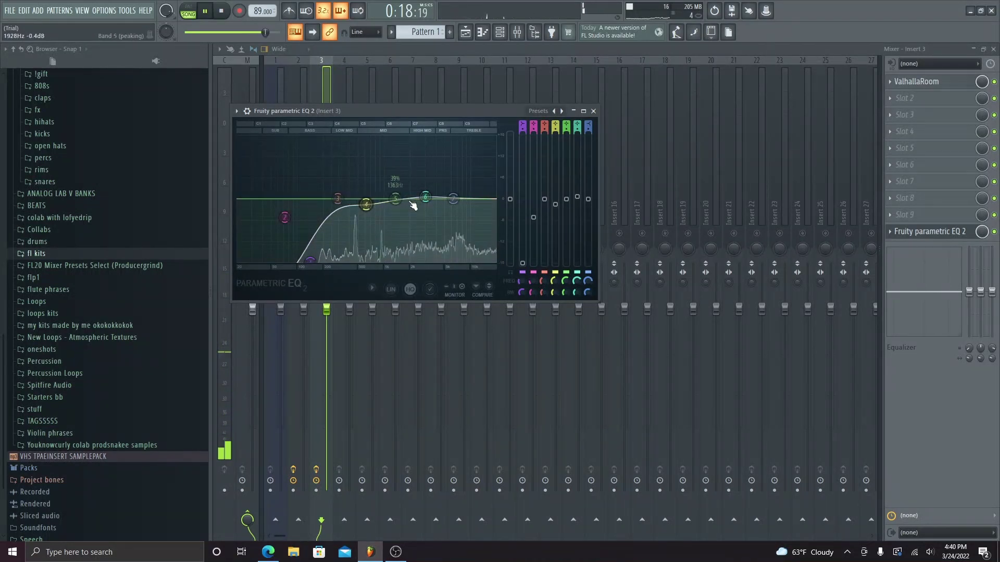
pyautogui.moveTo(426, 197); pyautogui.dragTo(394, 203)
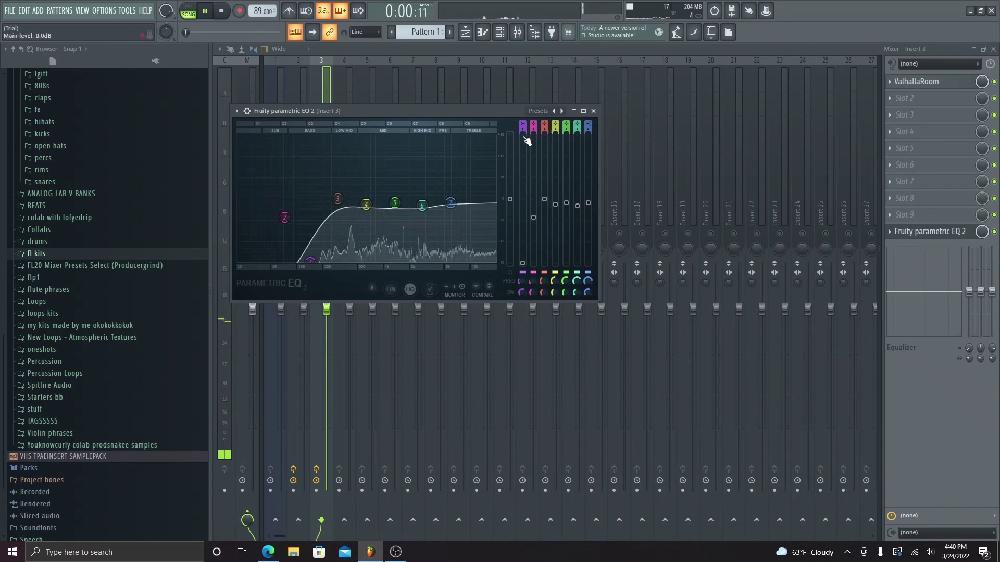
pyautogui.click(593, 112)
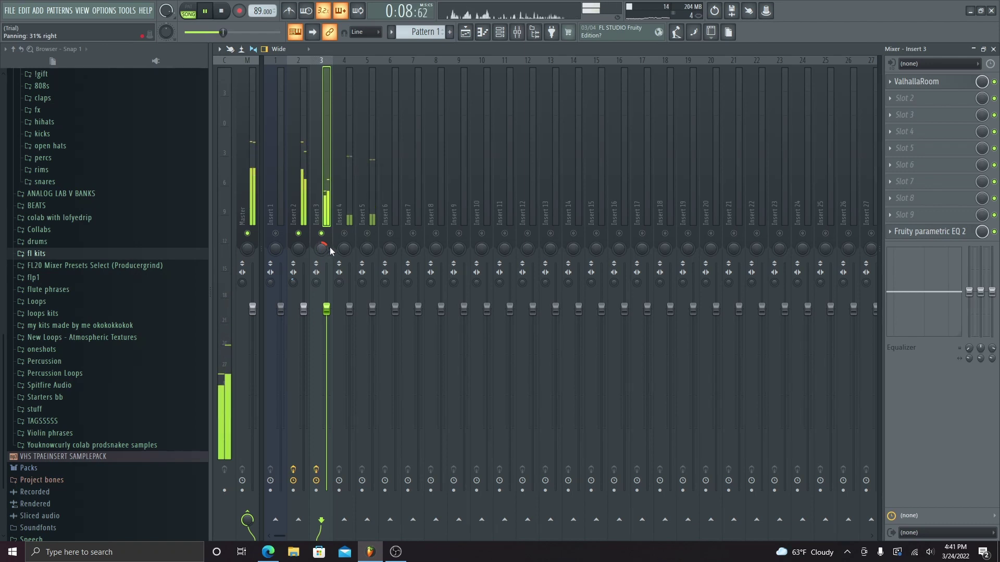
# Step: Pan Insert 3 about 31% right and Insert 4 to the left, and lower Insert 3's volume slightly
pyautogui.moveTo(343, 254); pyautogui.dragTo(344, 261)
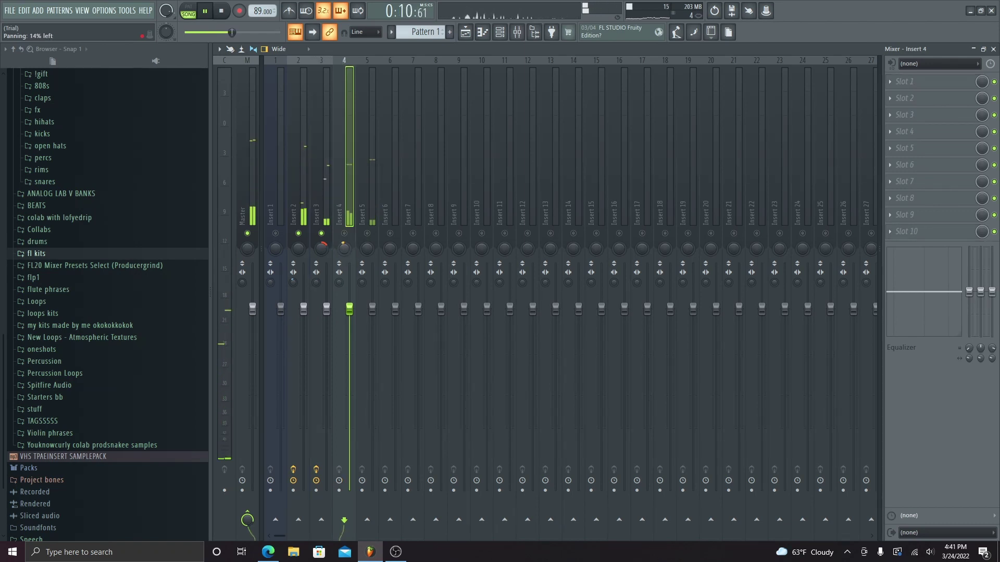
pyautogui.click(328, 288)
# Step: Solo Insert 4 and load ValhallaRoom in its first slot, with the mix at 30.9% and the decay at 1.19 s
pyautogui.click(348, 208)
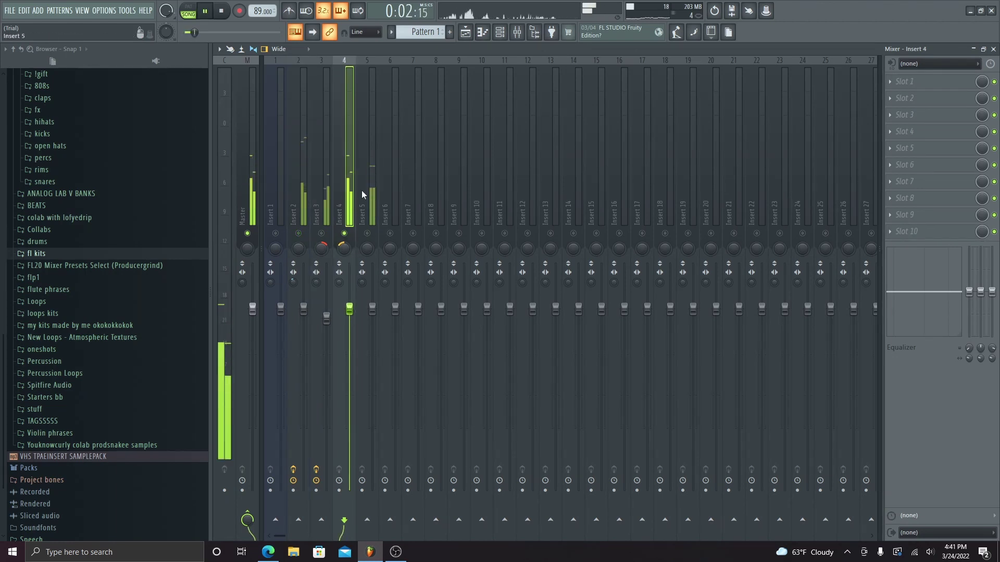
pyautogui.click(913, 84)
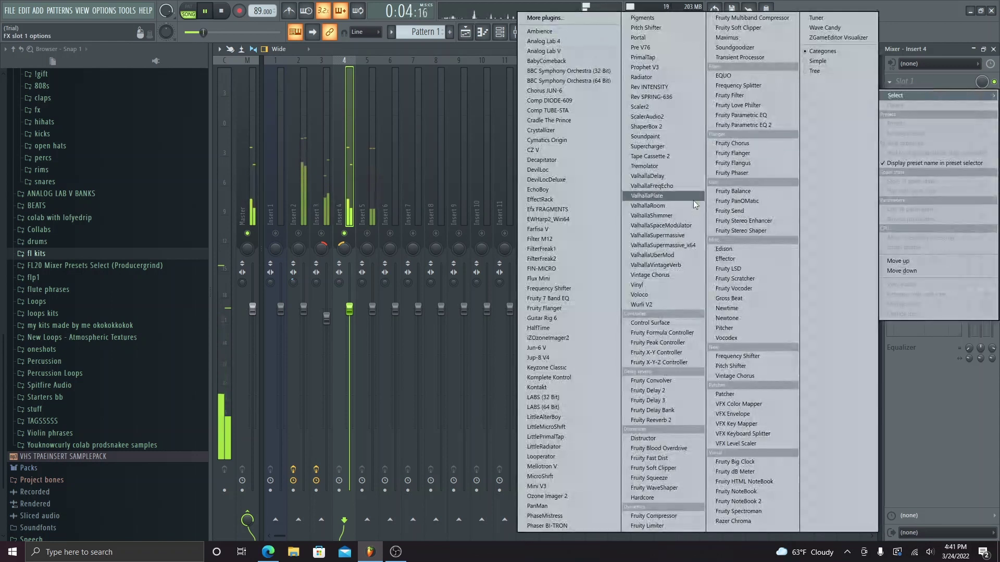
pyautogui.click(648, 206)
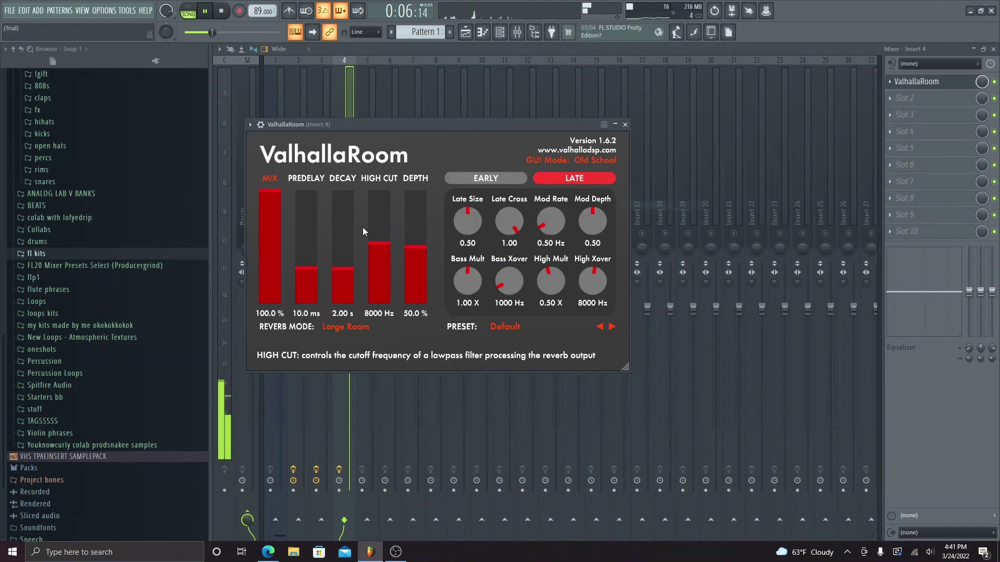
pyautogui.moveTo(270, 242); pyautogui.dragTo(268, 263)
pyautogui.click(336, 274)
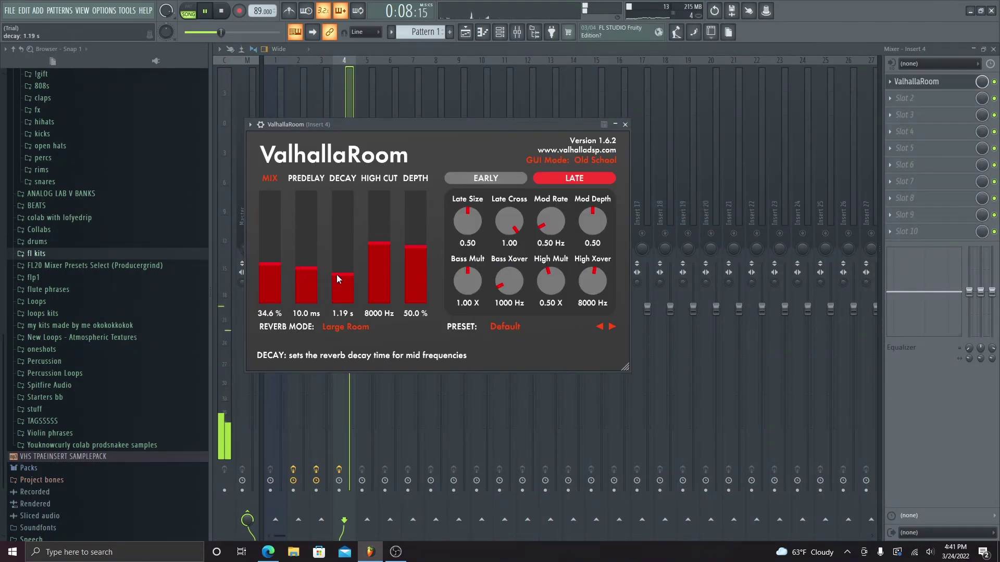
pyautogui.click(268, 269)
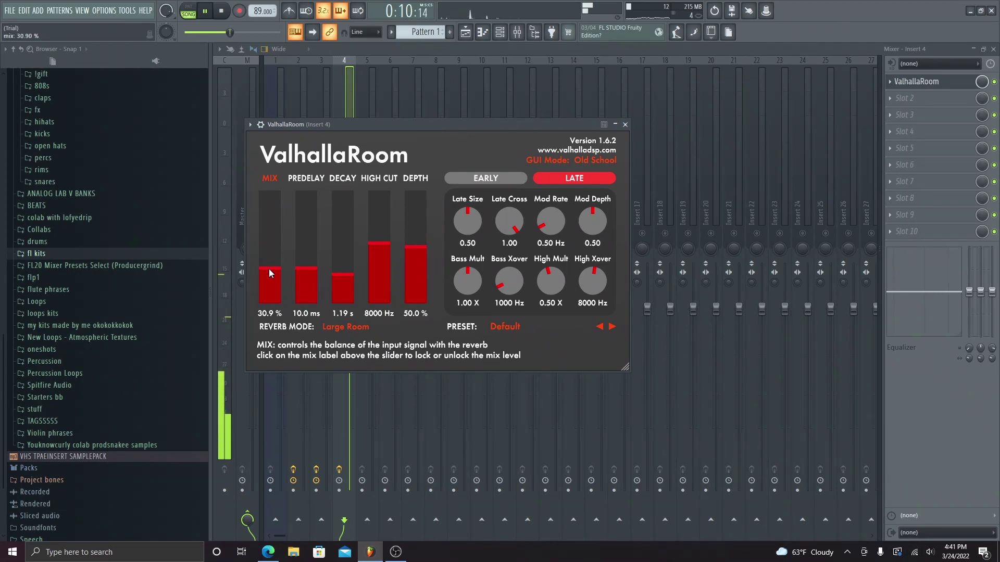
pyautogui.click(624, 124)
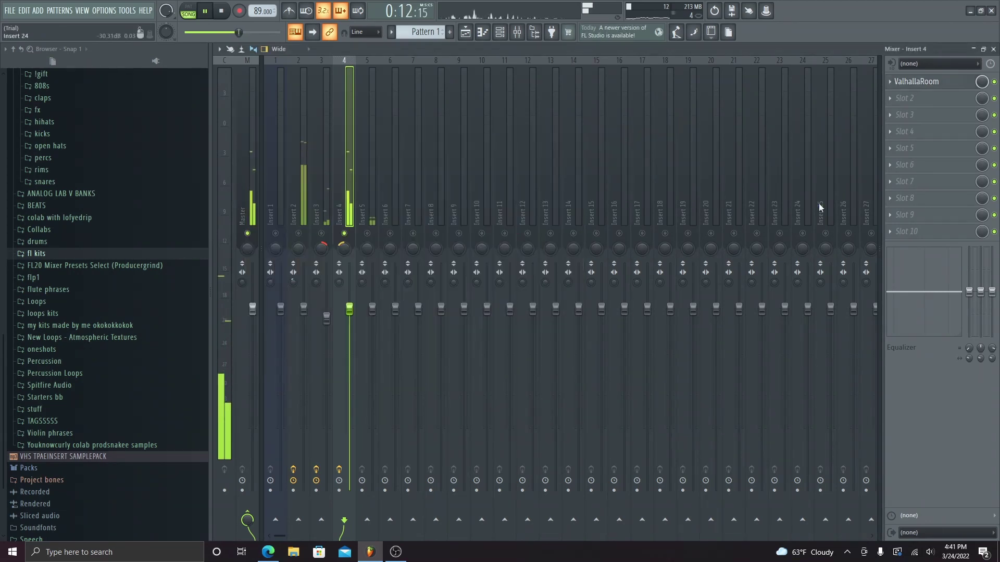
# Step: Add Fruity Parametric EQ 2 to slot 10 of Insert 4, cutting the lows and lowering the other bands, with band 4 about -2.3 dB near 649 Hz
pyautogui.click(919, 231)
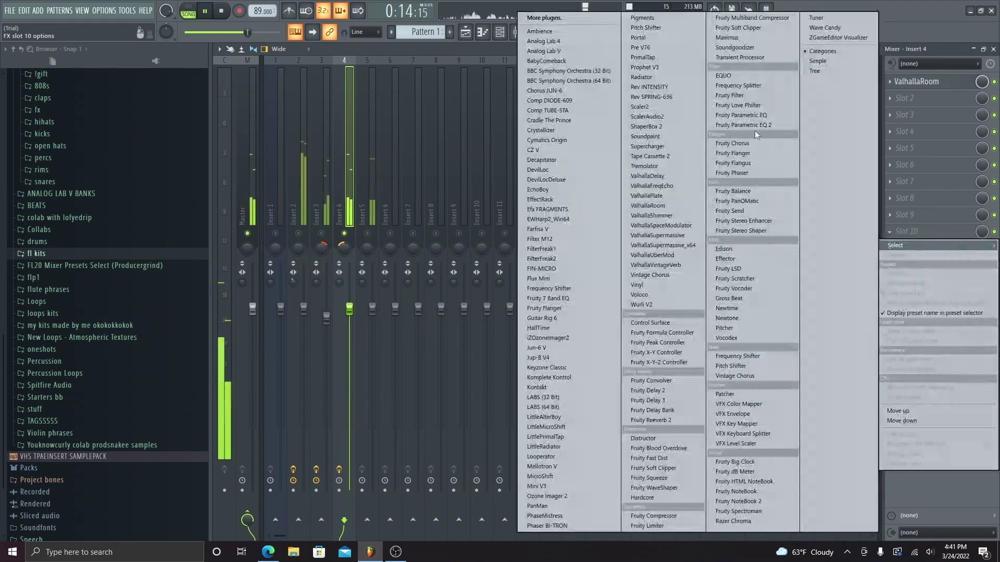
pyautogui.click(754, 130)
pyautogui.moveTo(450, 226); pyautogui.dragTo(480, 233)
pyautogui.moveTo(307, 226); pyautogui.dragTo(314, 287)
pyautogui.moveTo(367, 225); pyautogui.dragTo(395, 234)
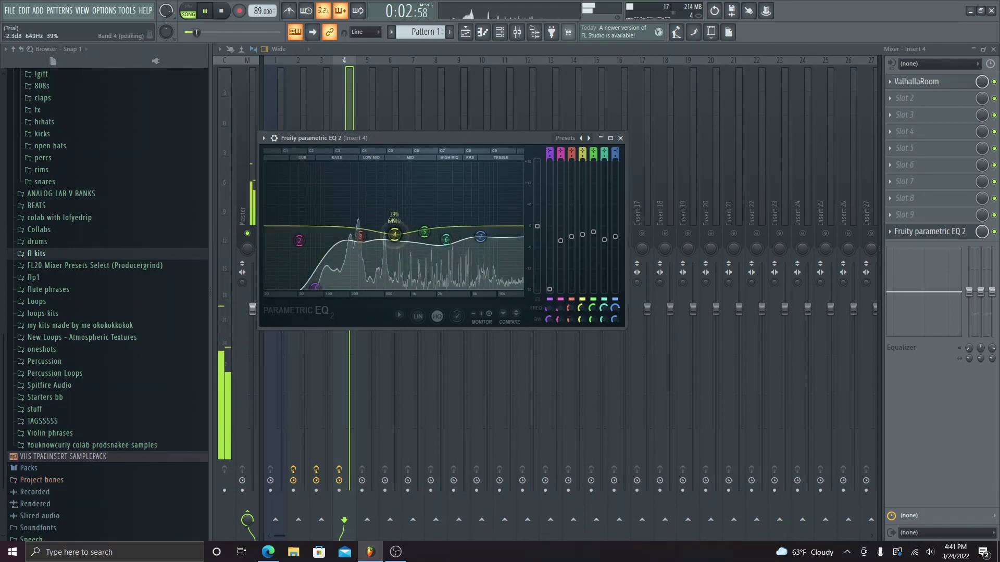
pyautogui.click(620, 139)
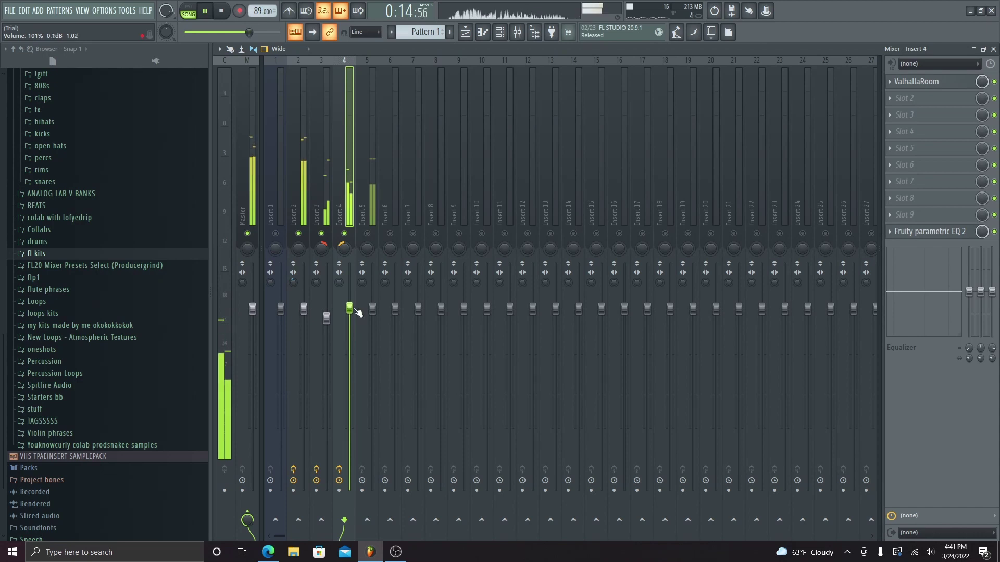
# Step: Solo Insert 5 and load ValhallaRoom in its first slot, with the mix at 39.2% and the decay at 1.07 s
pyautogui.click(367, 193)
pyautogui.click(906, 82)
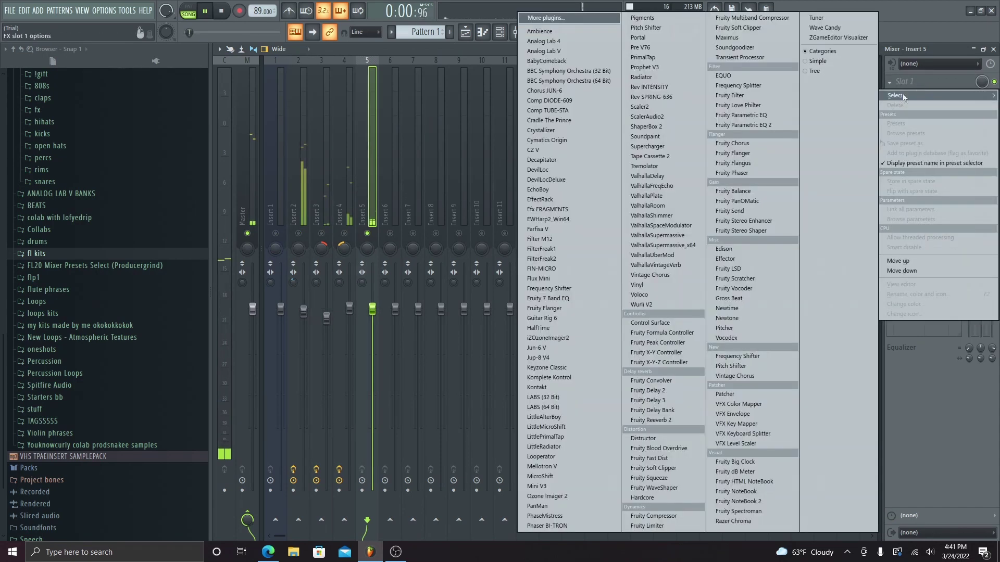
pyautogui.click(648, 206)
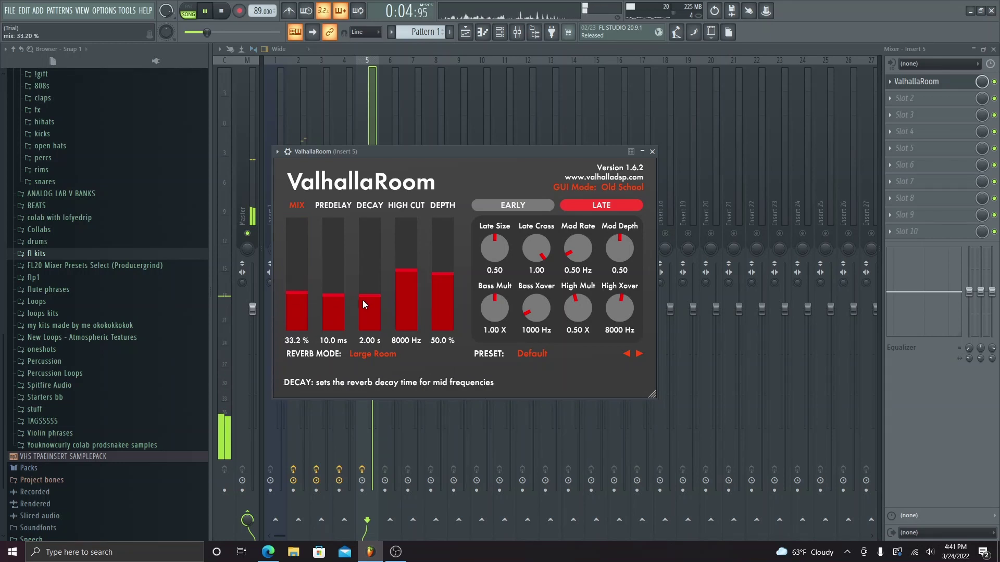
pyautogui.click(364, 299)
pyautogui.click(289, 296)
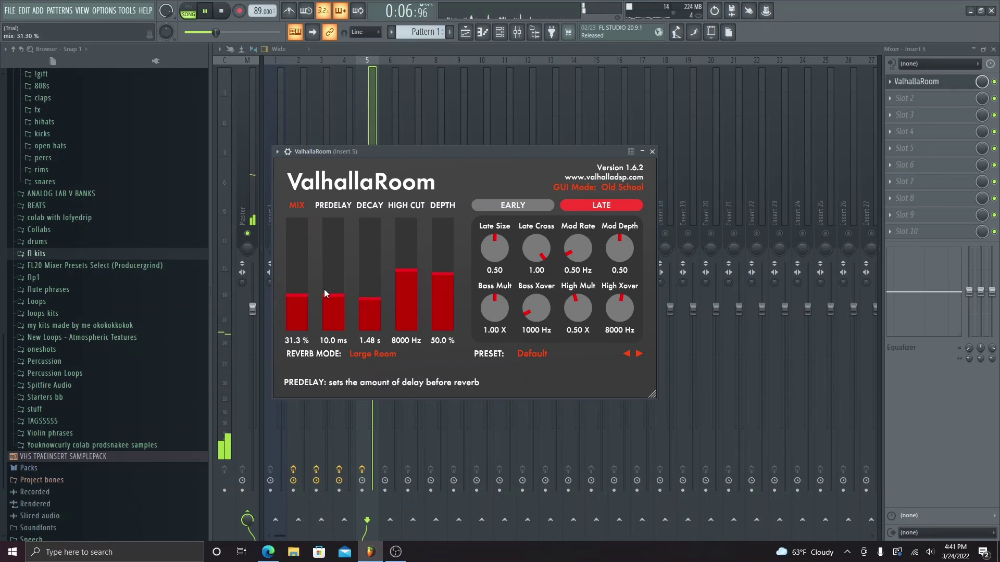
pyautogui.click(295, 285)
pyautogui.click(361, 300)
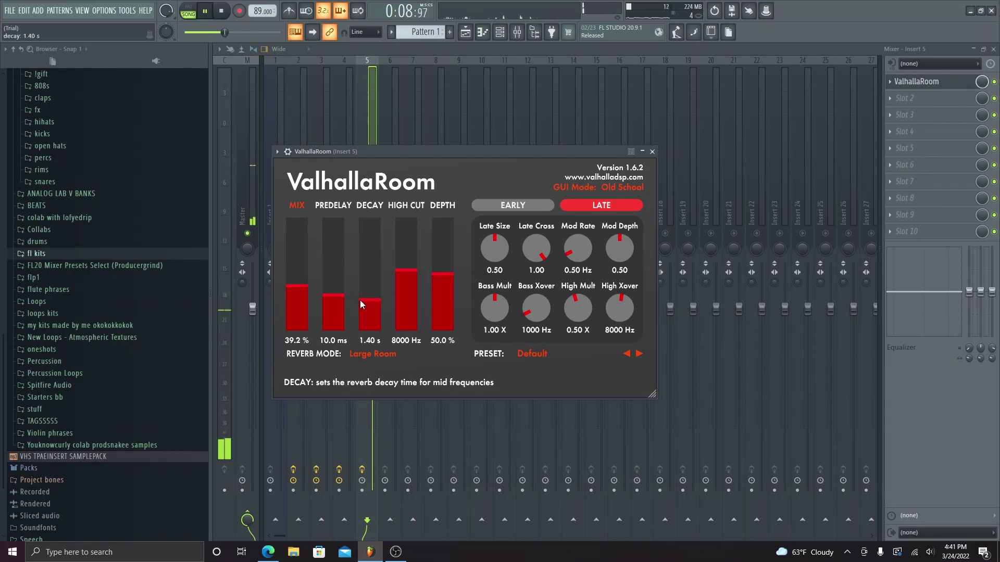
pyautogui.click(359, 302)
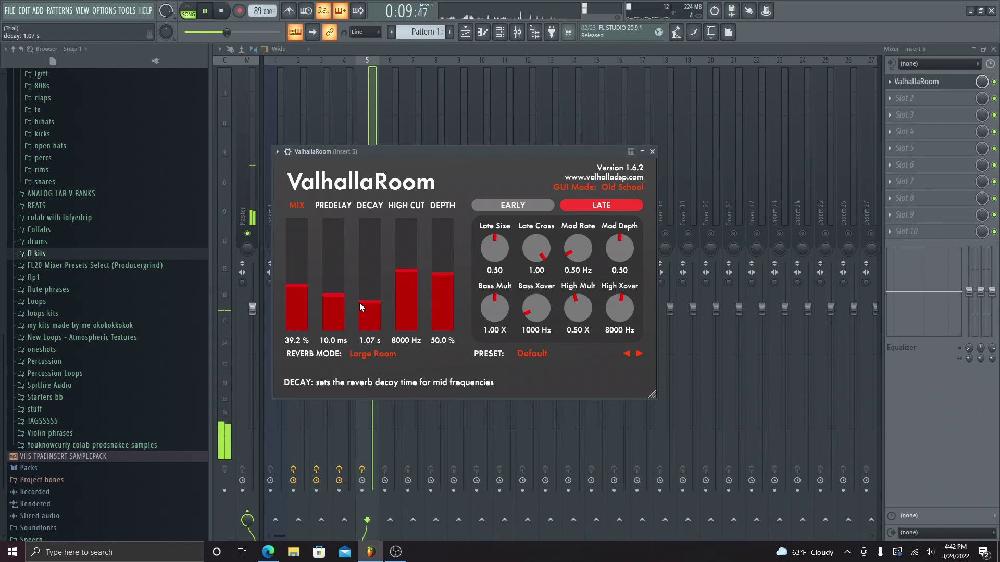
# Step: Add Fruity Parametric EQ 2 to slot 10 of Insert 5, cutting lows and highs, with band 3 about -6.7 dB near 79 Hz and band 4 about -6.2 dB near 597 Hz
pyautogui.click(652, 151)
pyautogui.click(928, 233)
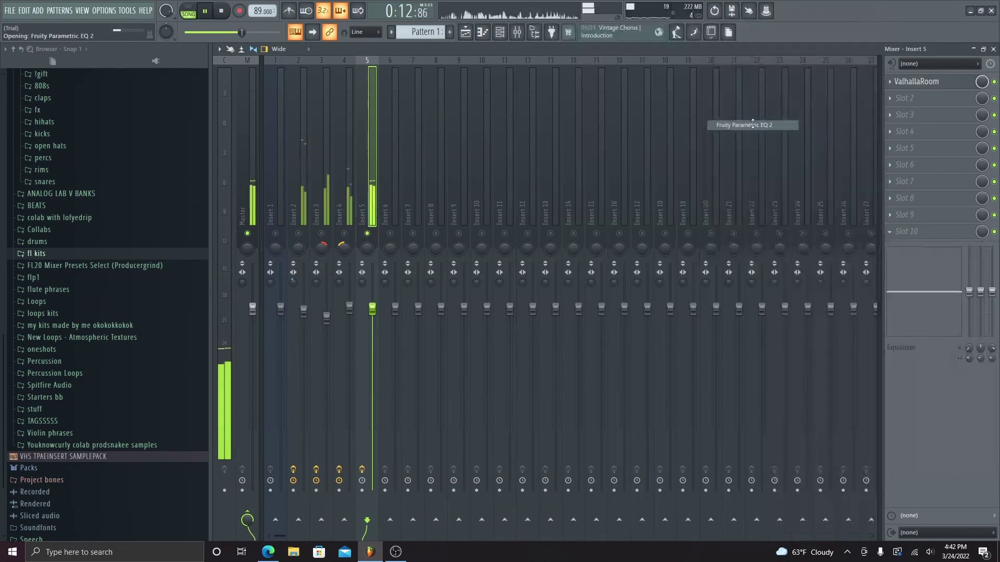
pyautogui.click(755, 125)
pyautogui.moveTo(363, 253); pyautogui.dragTo(446, 257)
pyautogui.moveTo(367, 314); pyautogui.dragTo(342, 315)
pyautogui.moveTo(394, 278); pyautogui.dragTo(340, 276)
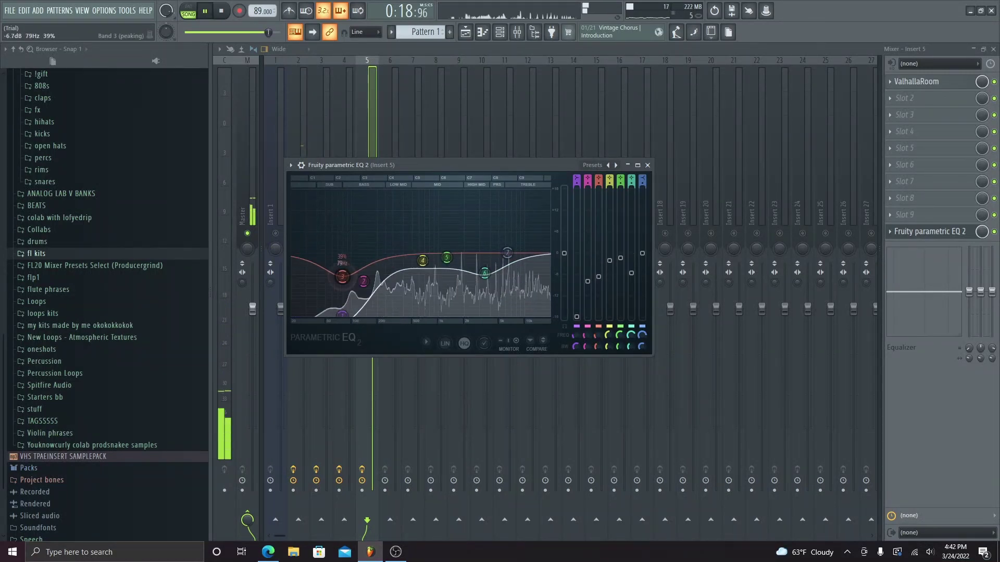
pyautogui.moveTo(507, 253); pyautogui.dragTo(511, 266)
pyautogui.moveTo(422, 260); pyautogui.dragTo(419, 275)
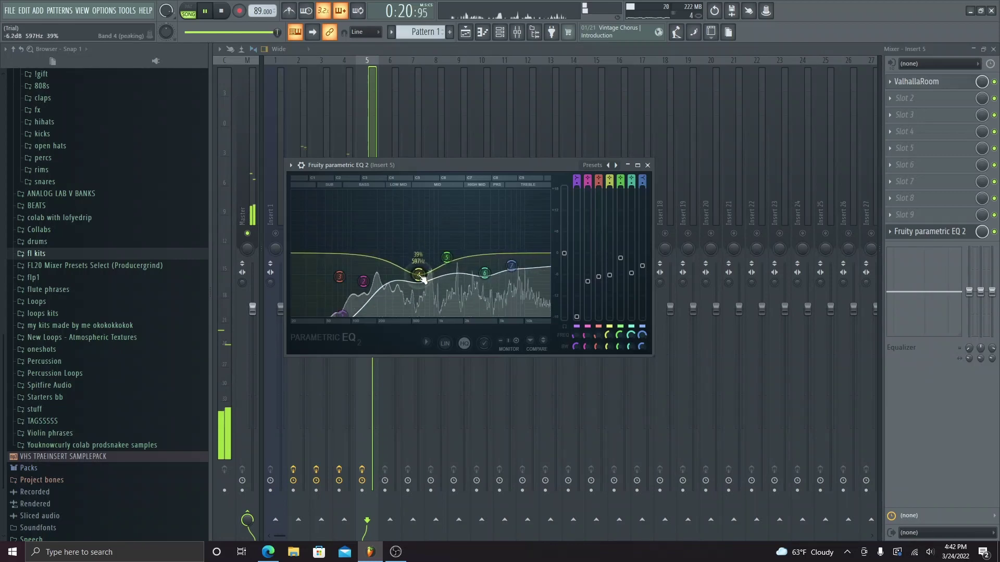
pyautogui.click(649, 166)
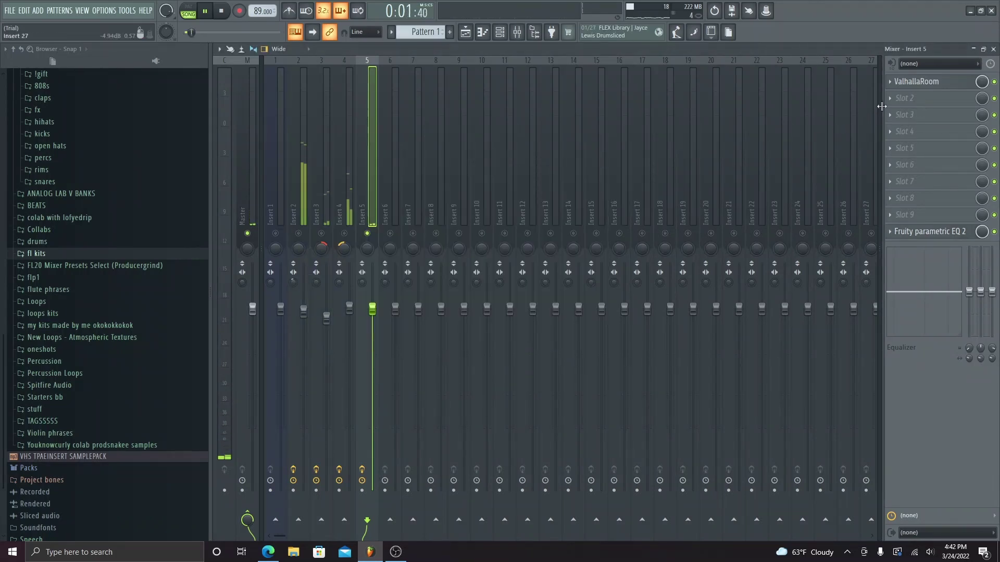
# Step: Add Fruity PanOMatic to slot 2 of Insert 5, with its LFO modulating the pan at 63% speed
pyautogui.click(904, 98)
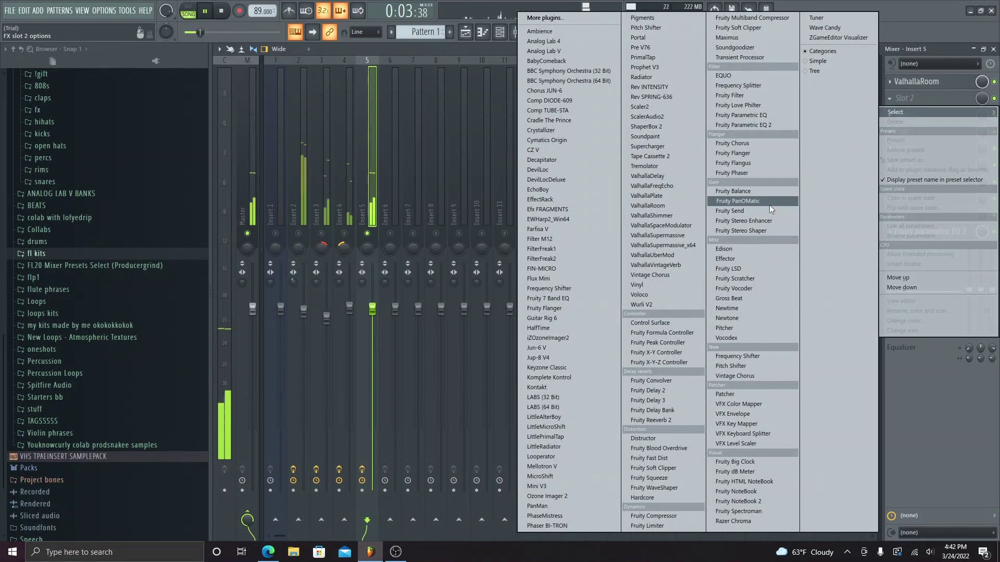
pyautogui.click(770, 204)
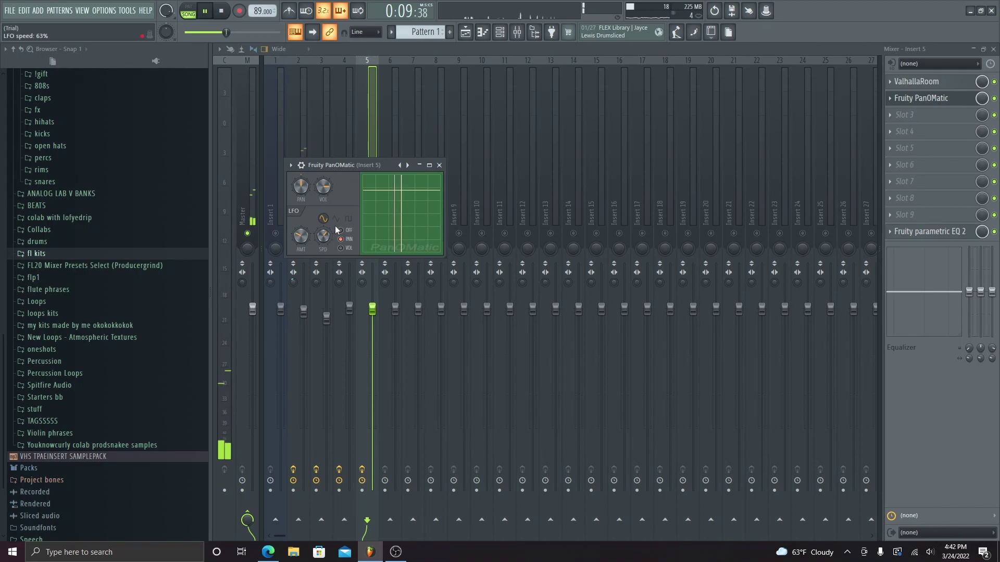
pyautogui.click(439, 165)
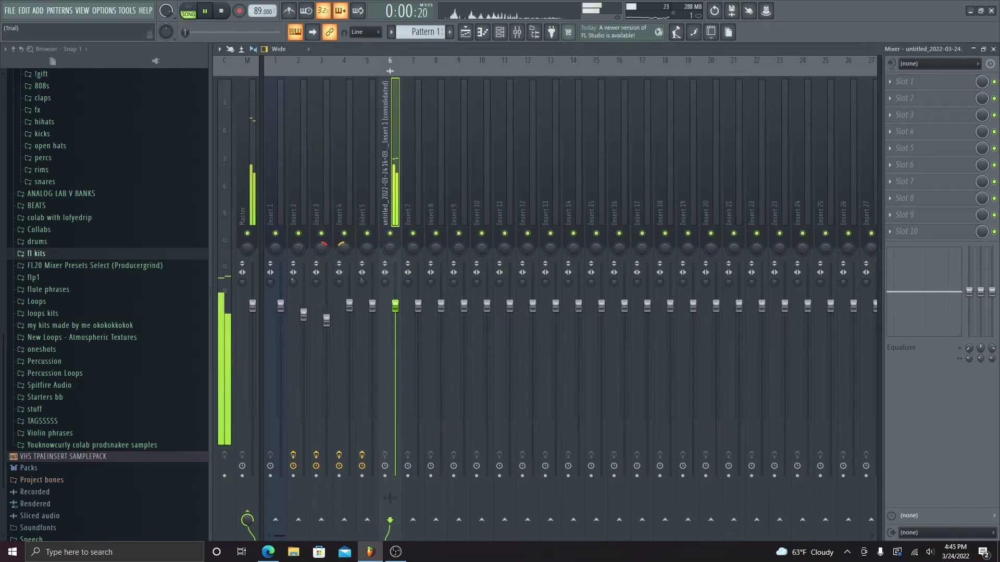
# Step: Clear the playlist's time selection and close the mixer, playlist and channel rack windows
pyautogui.click(993, 49)
pyautogui.click(547, 138)
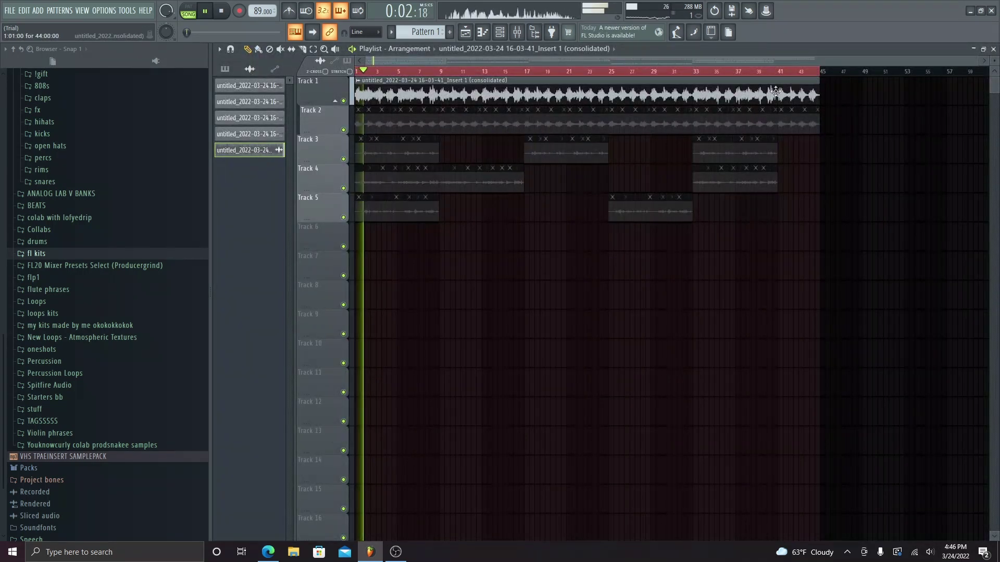
pyautogui.rightClick(812, 72)
pyautogui.click(993, 49)
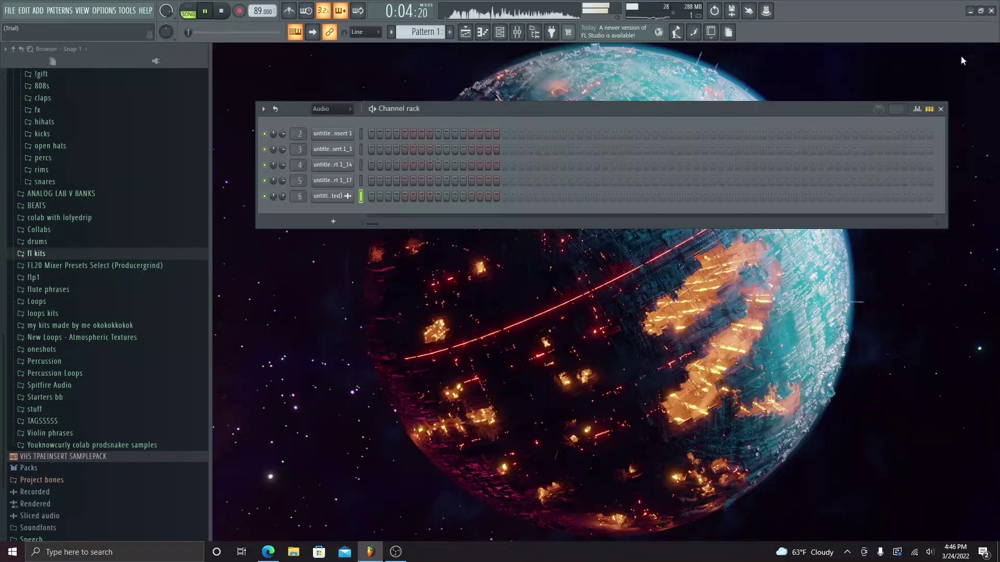
pyautogui.click(940, 108)
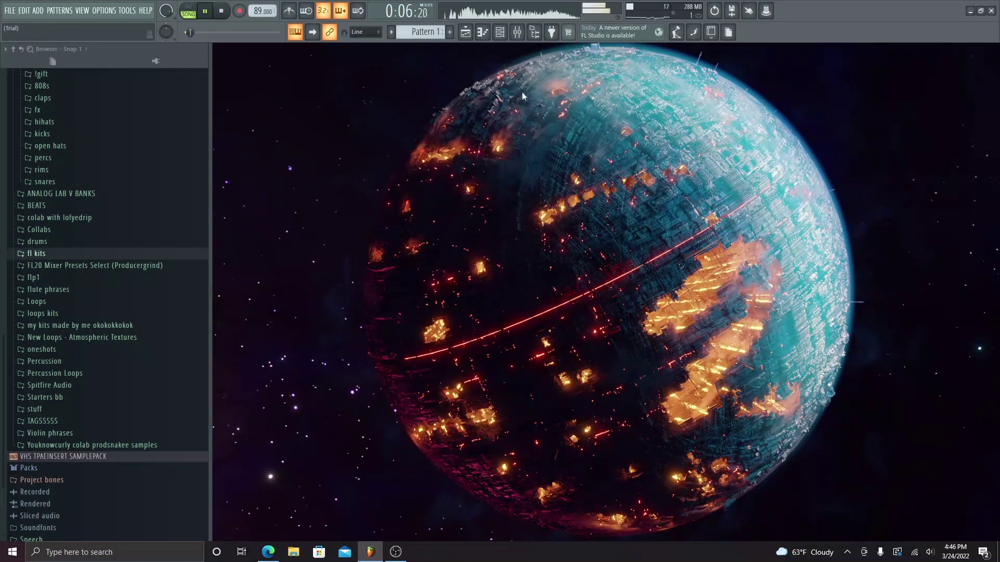
# Step: Open the playlist, list its patterns in the picker, and place an eight-bar Pattern 1 clip at the start of Track 6
pyautogui.click(466, 34)
pyautogui.click(225, 69)
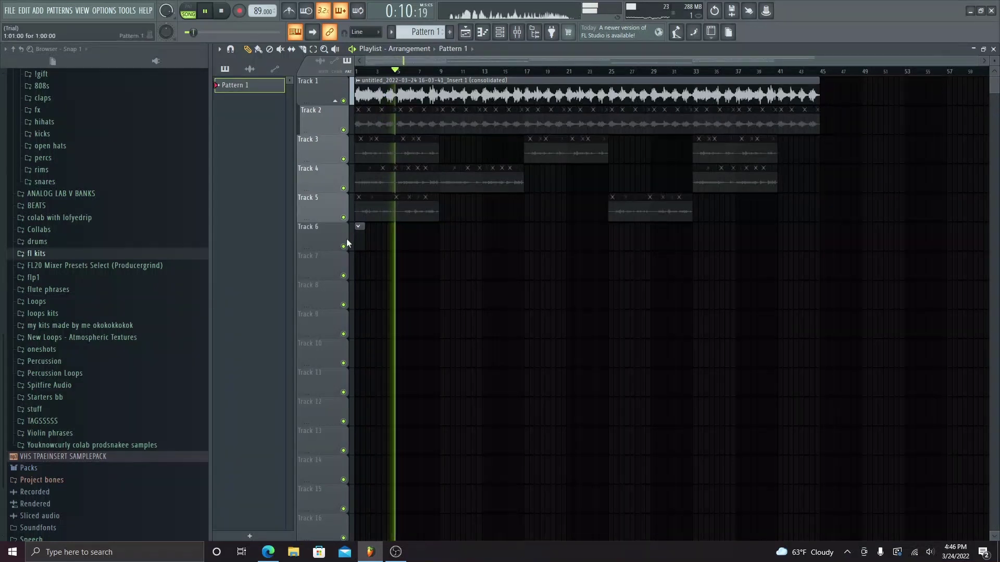
pyautogui.moveTo(365, 240); pyautogui.dragTo(416, 248)
pyautogui.click(396, 241)
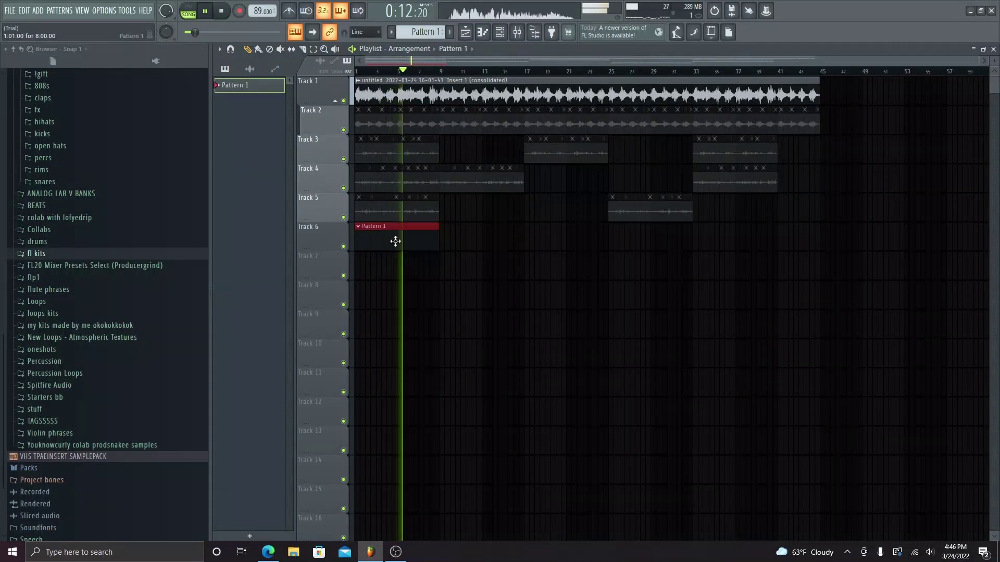
# Step: Repeat the Pattern 1 clip along Track 6 up to bar 41, deleting the copy beyond it
pyautogui.hotkey('ctrl', 'b')
pyautogui.moveTo(518, 250); pyautogui.dragTo(289, 237)
pyautogui.hotkey('ctrl', 'b')
pyautogui.hotkey('ctrl', 'b')
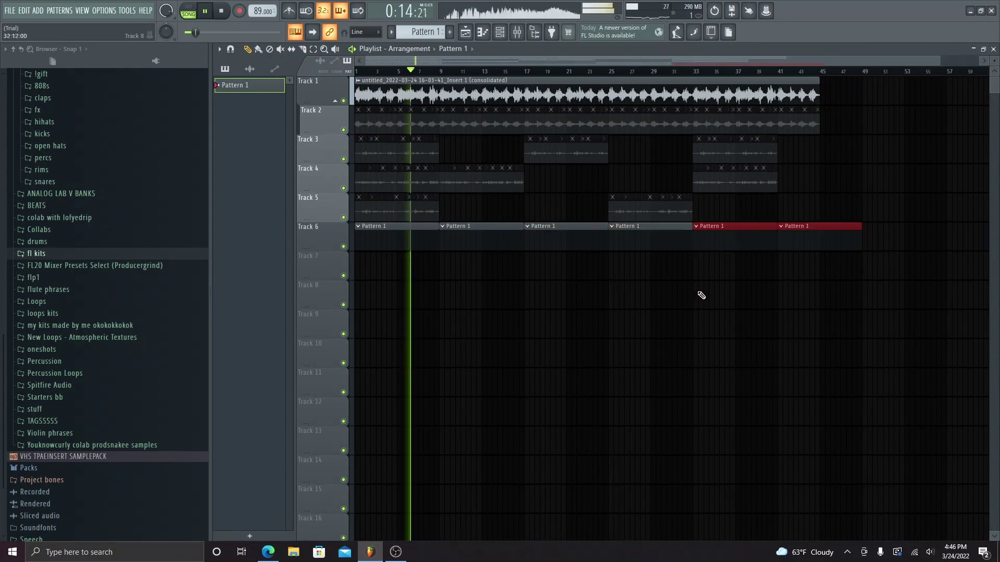
pyautogui.hotkey('ctrl', 'd')
pyautogui.rightClick(852, 244)
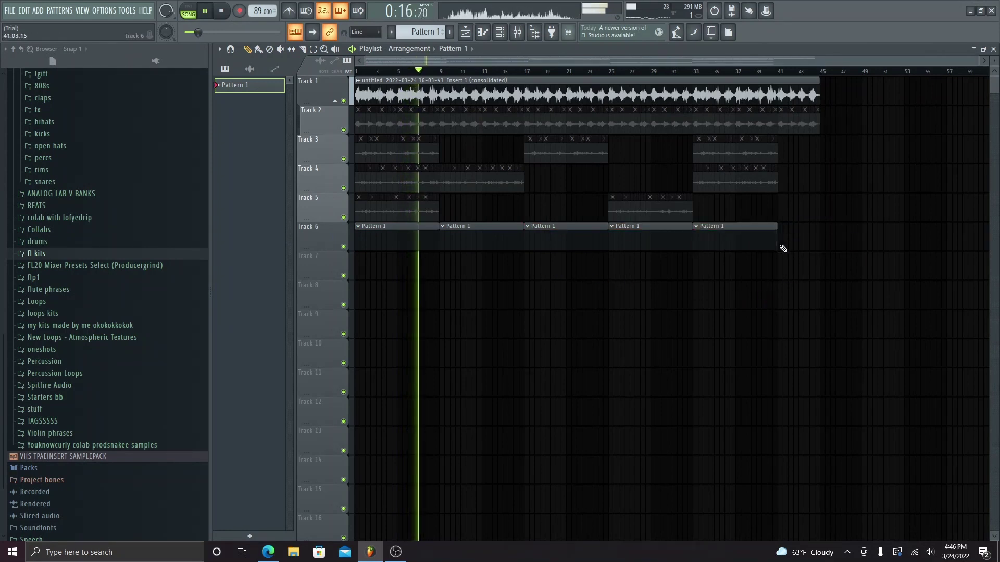
# Step: Add Fruity Parametric EQ 2 to slot 10 of the consolidated track's insert, cutting the lows and slightly lowering the mid and high bands
pyautogui.press('F9')
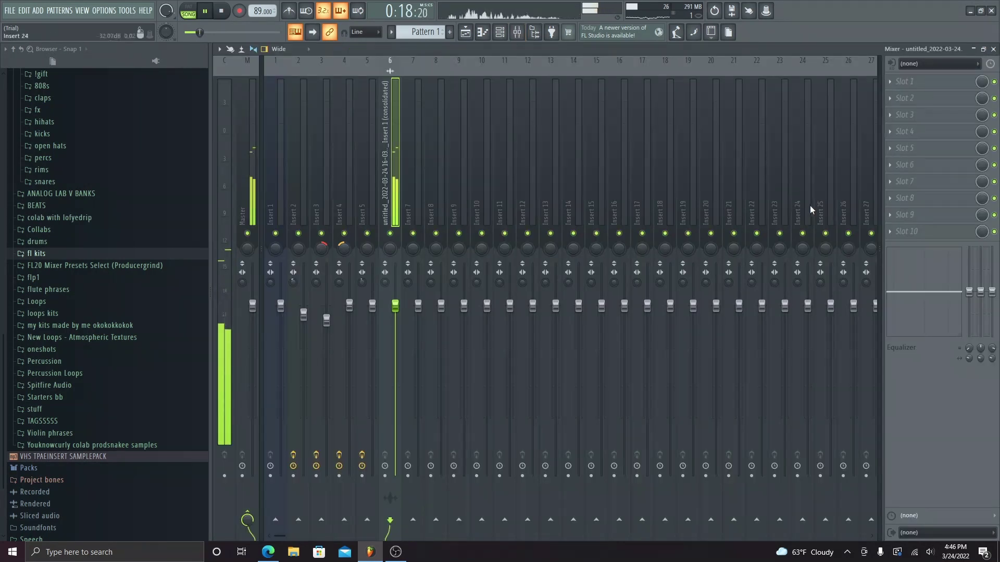
pyautogui.click(913, 235)
pyautogui.click(770, 129)
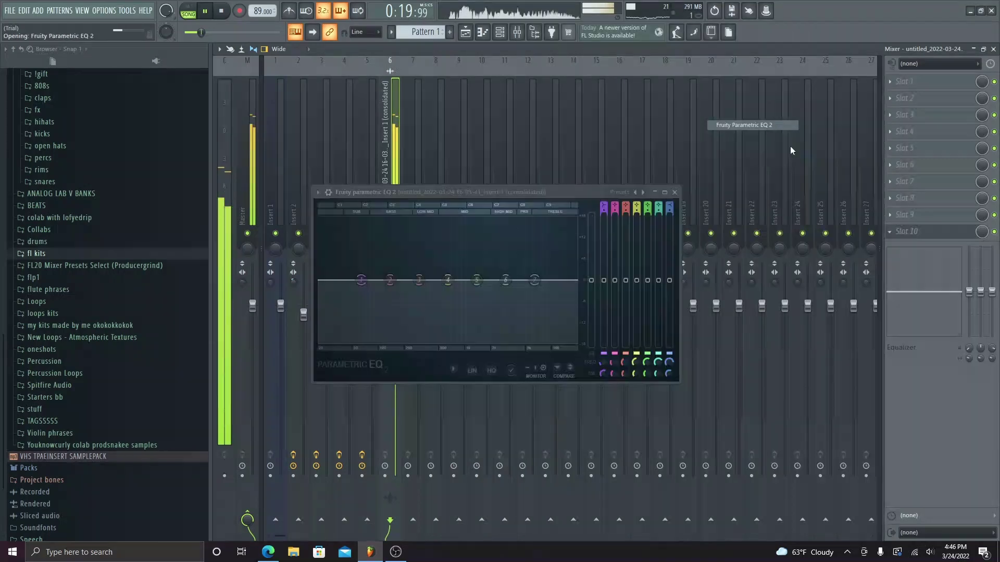
pyautogui.moveTo(370, 280); pyautogui.dragTo(363, 305)
pyautogui.moveTo(369, 342); pyautogui.dragTo(364, 342)
pyautogui.moveTo(418, 280); pyautogui.dragTo(419, 286)
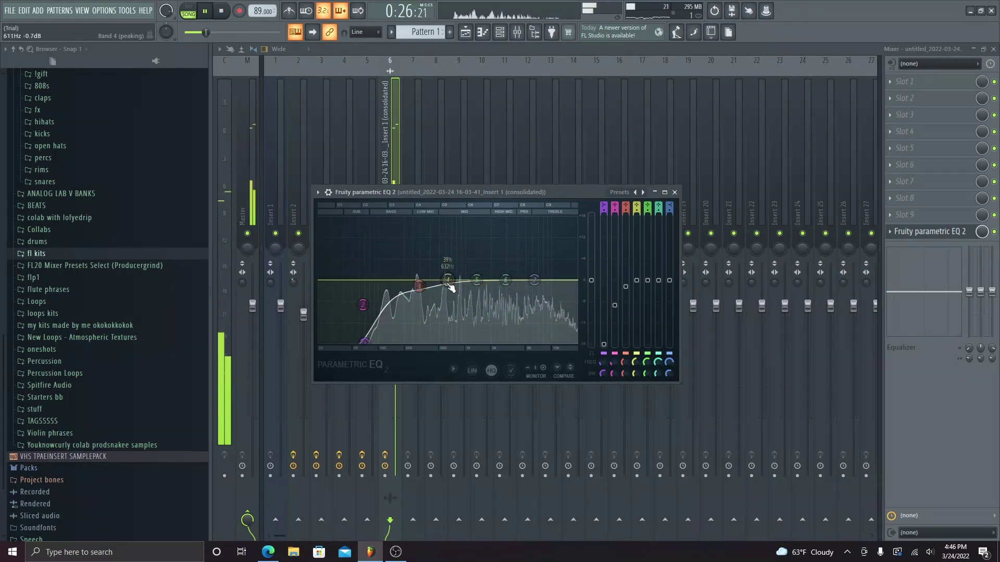
pyautogui.moveTo(505, 280); pyautogui.dragTo(474, 288)
pyautogui.moveTo(447, 280); pyautogui.dragTo(506, 286)
pyautogui.moveTo(534, 280); pyautogui.dragTo(538, 286)
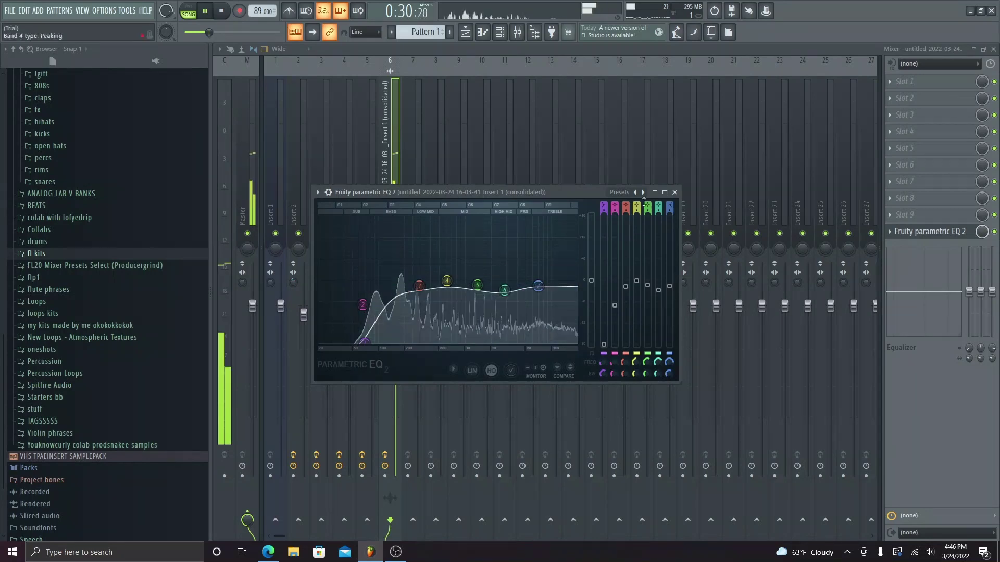
pyautogui.click(674, 193)
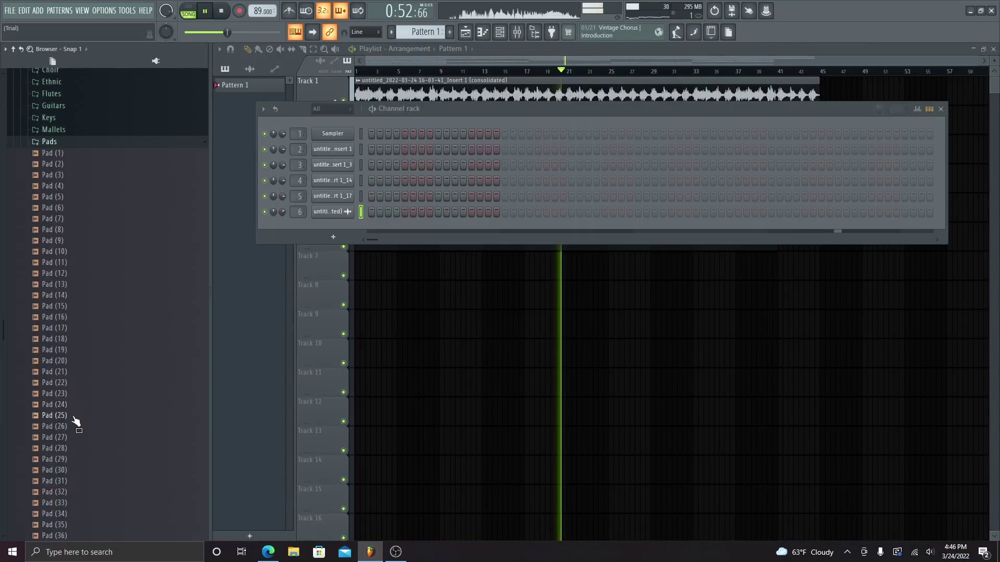
# Step: Load Pad (26) as a new channel and enable its volume envelope with the release at 39%
pyautogui.moveTo(74, 418); pyautogui.dragTo(73, 427)
pyautogui.moveTo(328, 227); pyautogui.dragTo(332, 232)
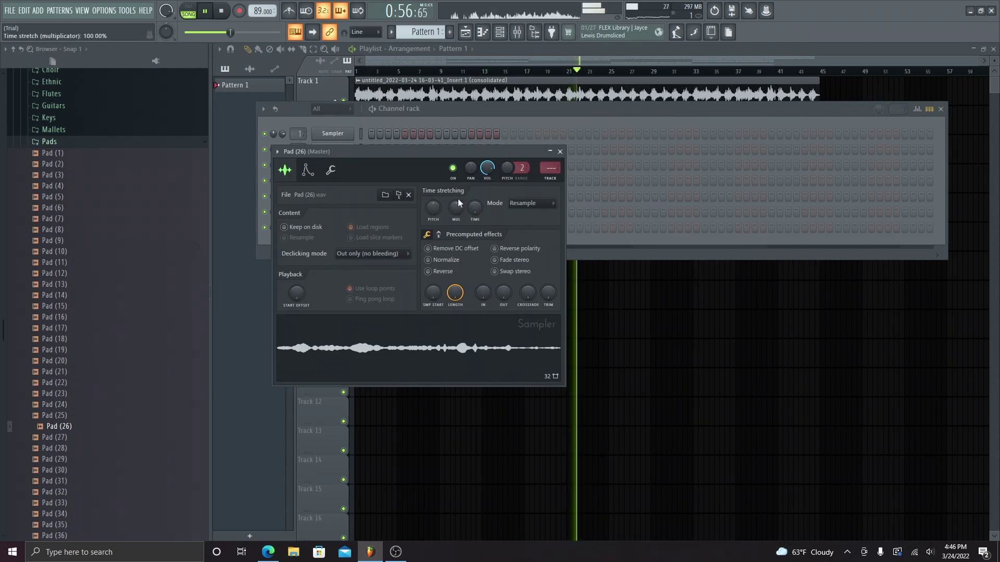
pyautogui.click(307, 169)
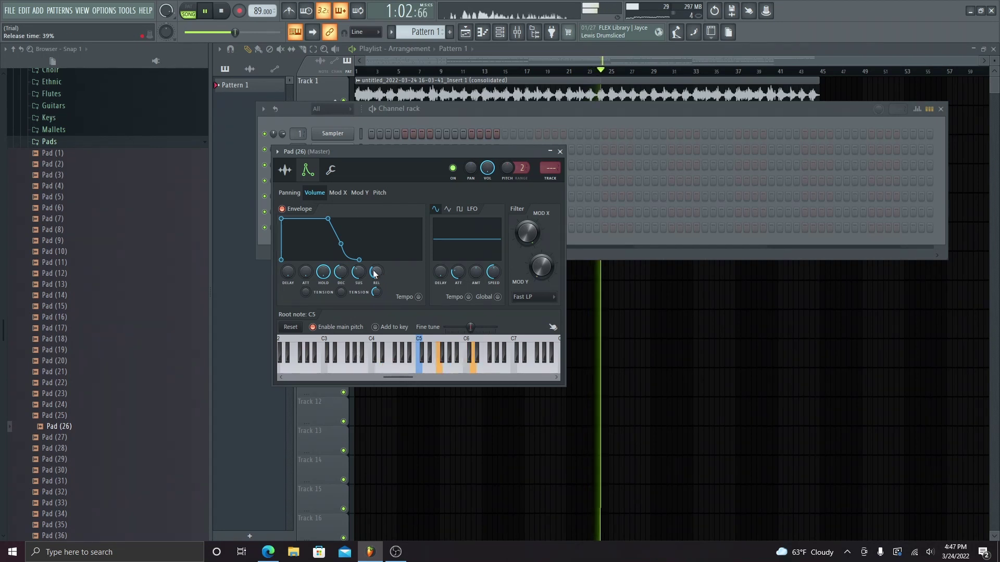
pyautogui.click(331, 172)
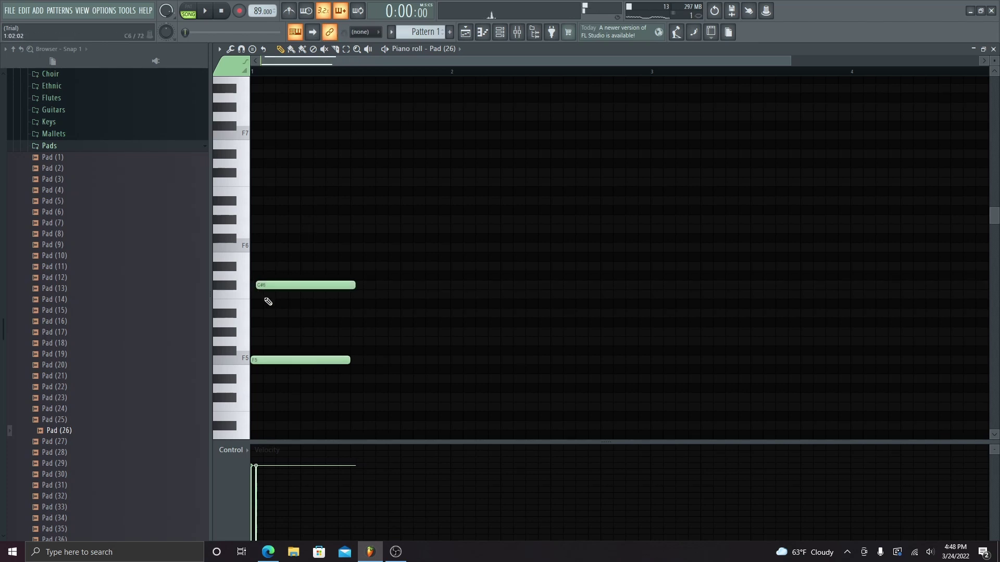
# Step: Add G6, F6 and D#6 notes in sequence across bar 2 of the pad pattern, shortening the last two
pyautogui.press('space')
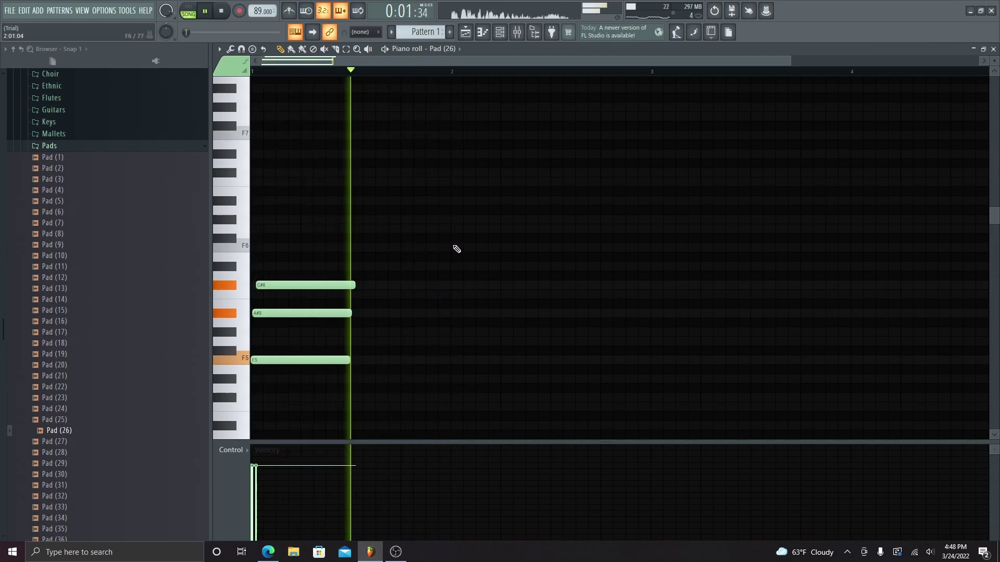
pyautogui.click(453, 229)
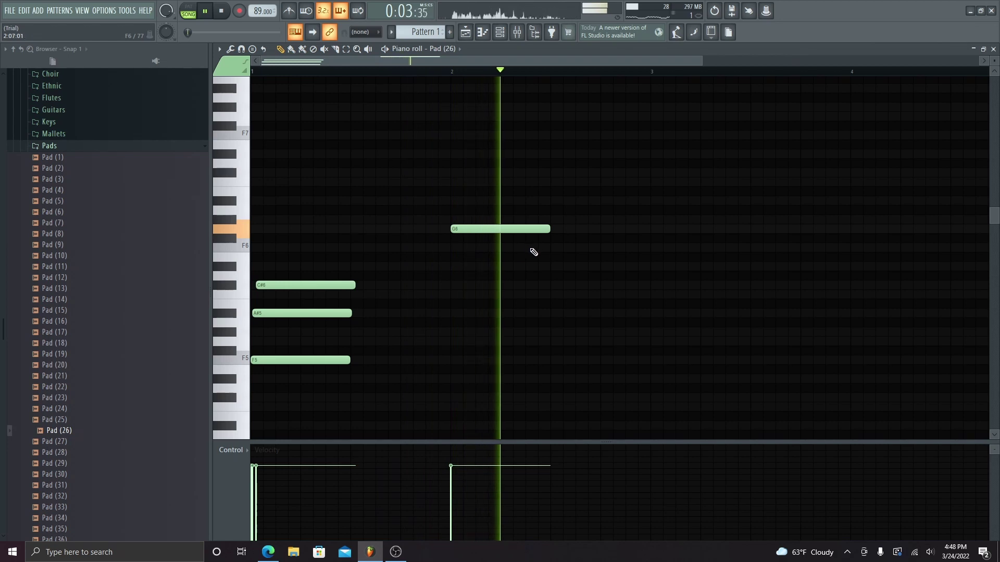
pyautogui.click(558, 248)
pyautogui.click(629, 267)
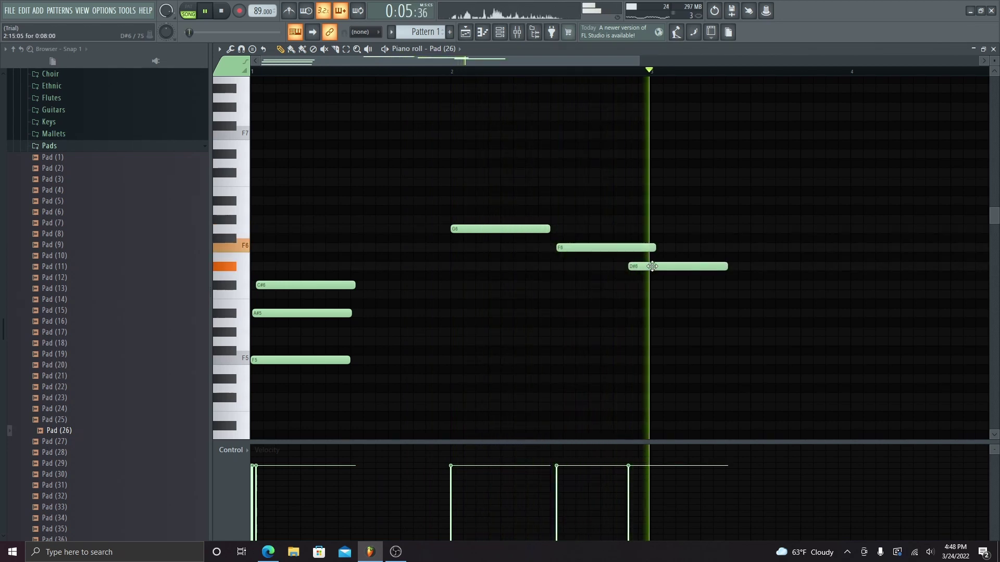
pyautogui.moveTo(726, 267); pyautogui.dragTo(618, 248)
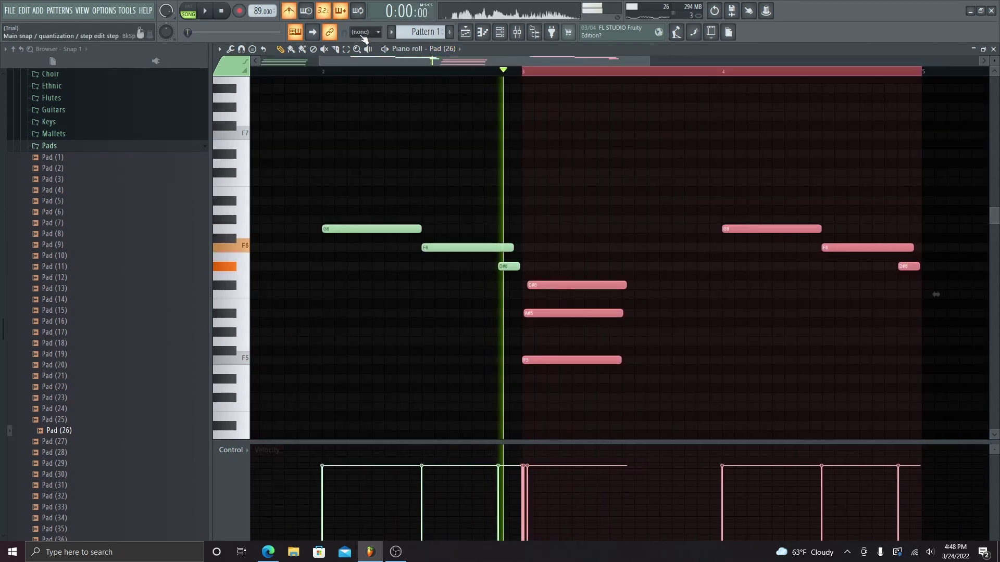
# Step: Transpose the selected notes in bars 3 and 4 down five semitones and clear the selection
pyautogui.press('space')
pyautogui.hotkey('shift', 'Down')
pyautogui.press('space')
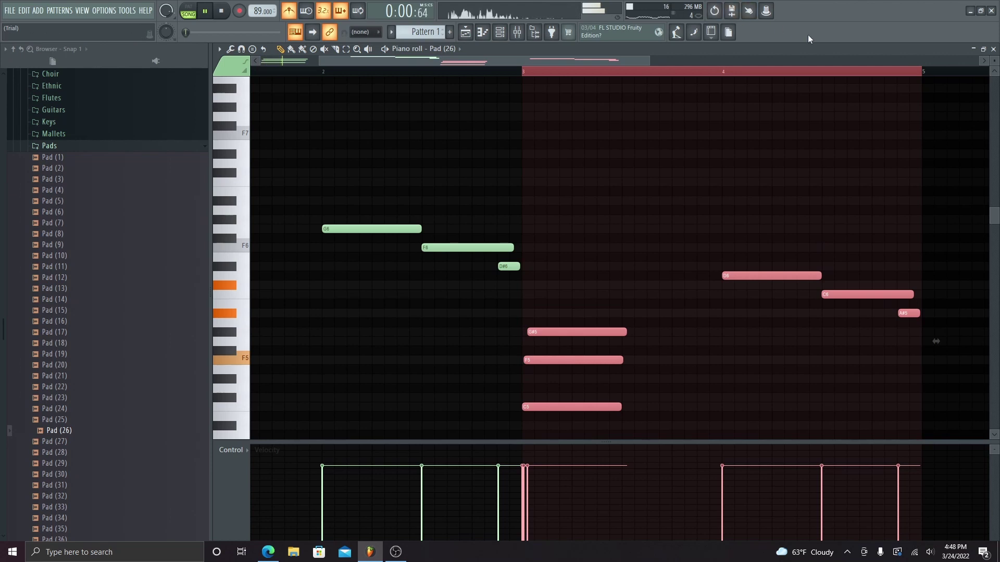
pyautogui.keyDown('ctrl'); pyautogui.click(644, 94); pyautogui.keyUp('ctrl')
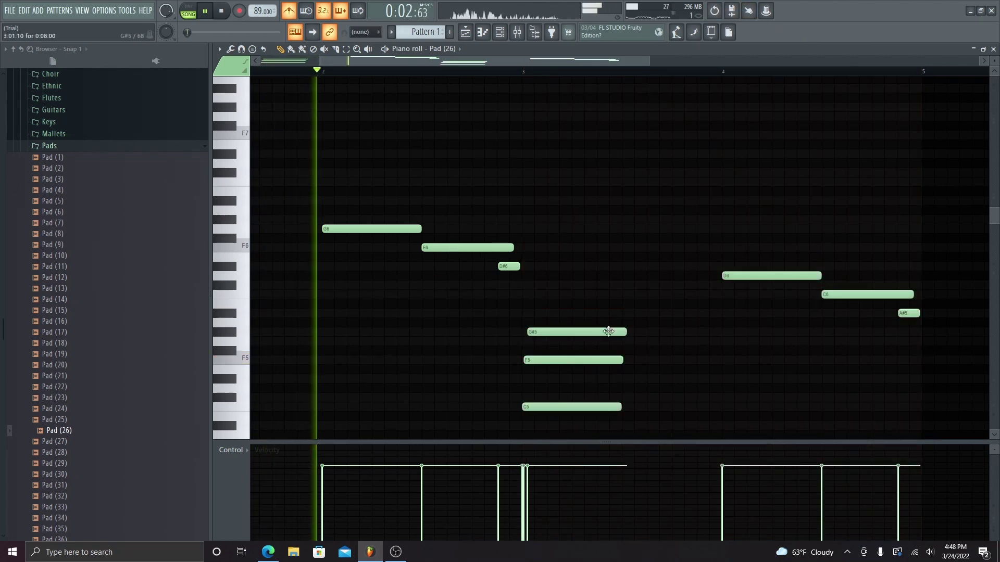
# Step: Add a C6 note on top of the chord at the start of bar 3 and play the pattern back
pyautogui.moveTo(610, 348); pyautogui.dragTo(607, 362)
pyautogui.hotkey('ctrl', 'd')
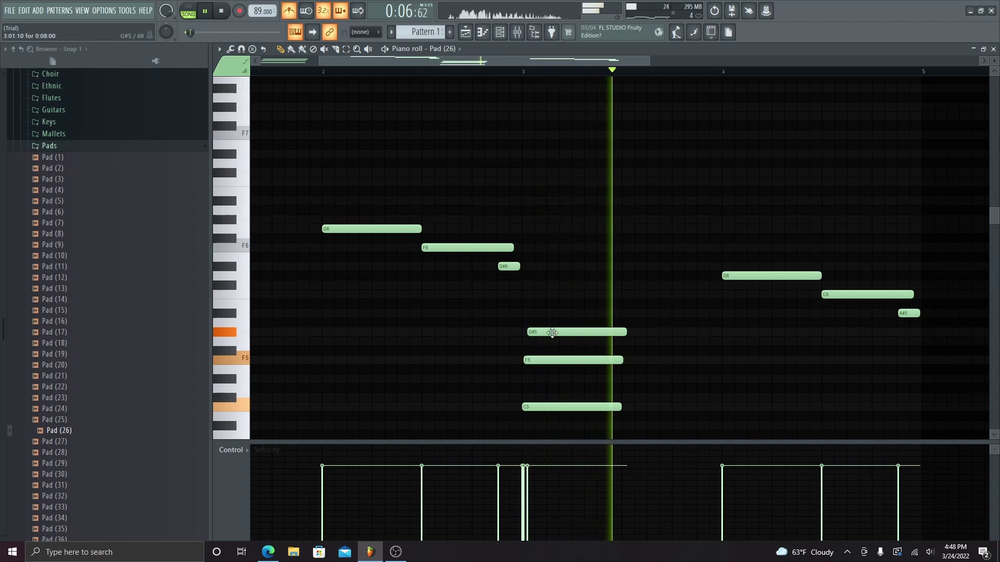
pyautogui.press('space')
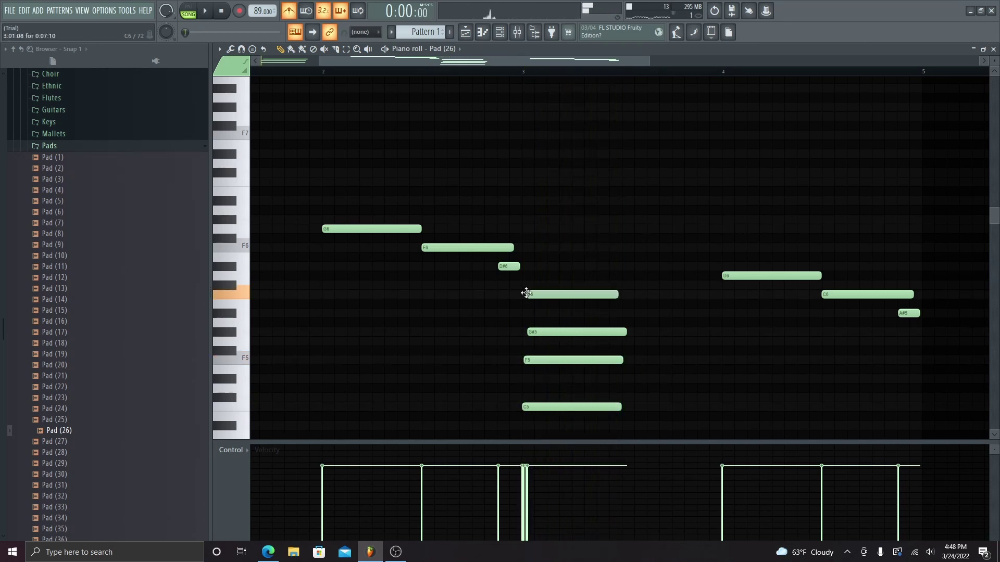
pyautogui.scroll(-3, 526, 293)
pyautogui.press('space')
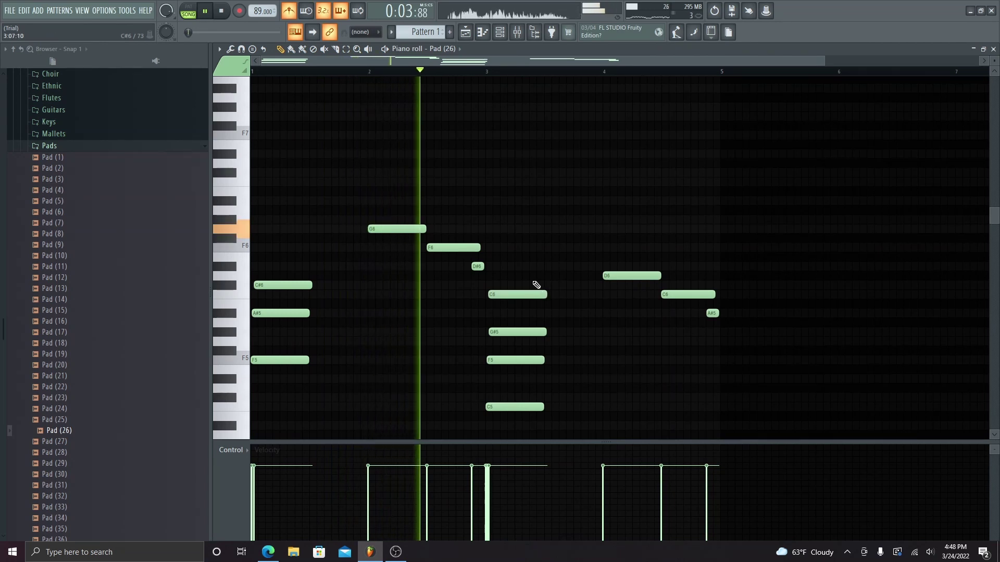
# Step: Transpose all pad notes up one octave and add a C#7 note just before bar 4
pyautogui.hotkey('ctrl', 'Up')
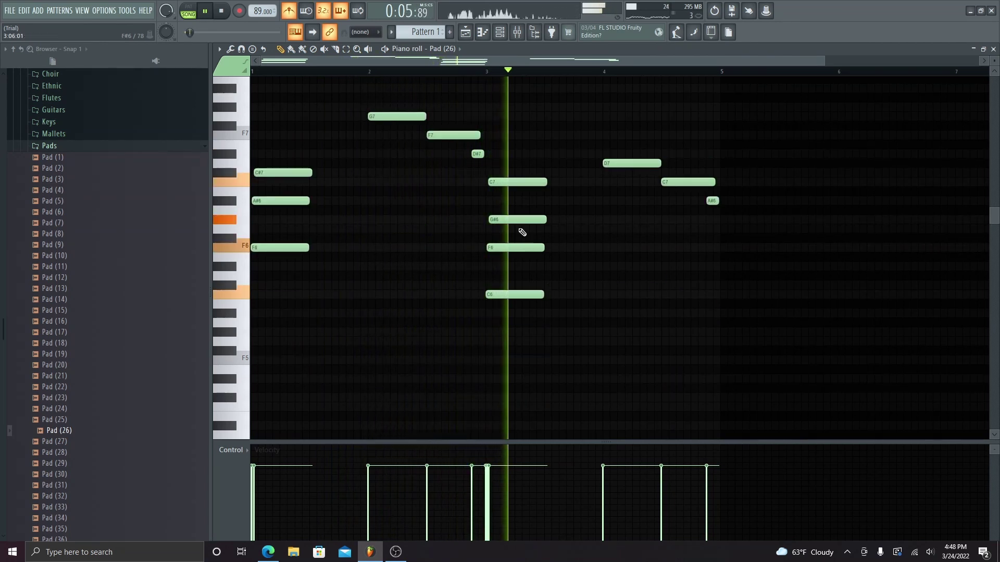
pyautogui.click(591, 173)
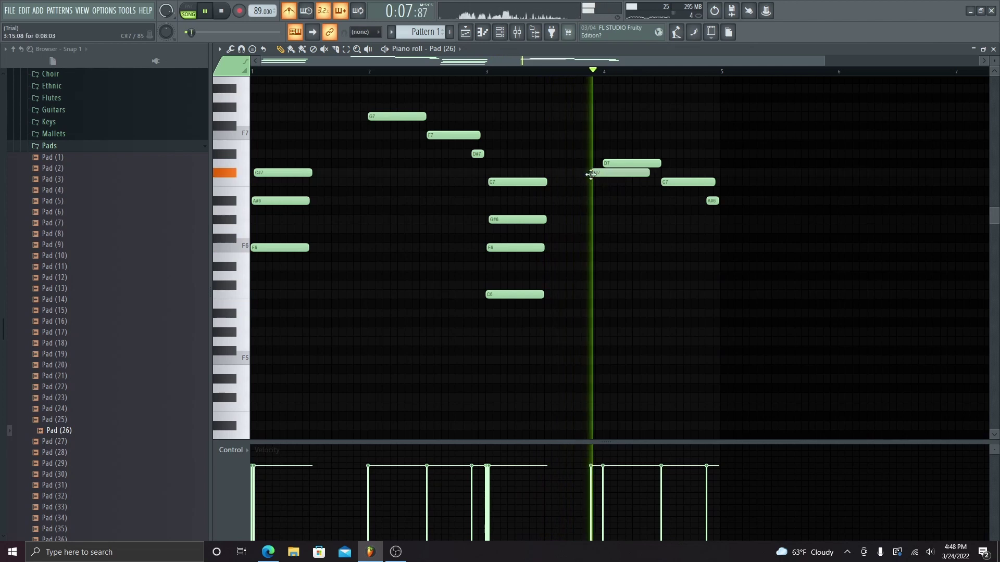
pyautogui.press('space')
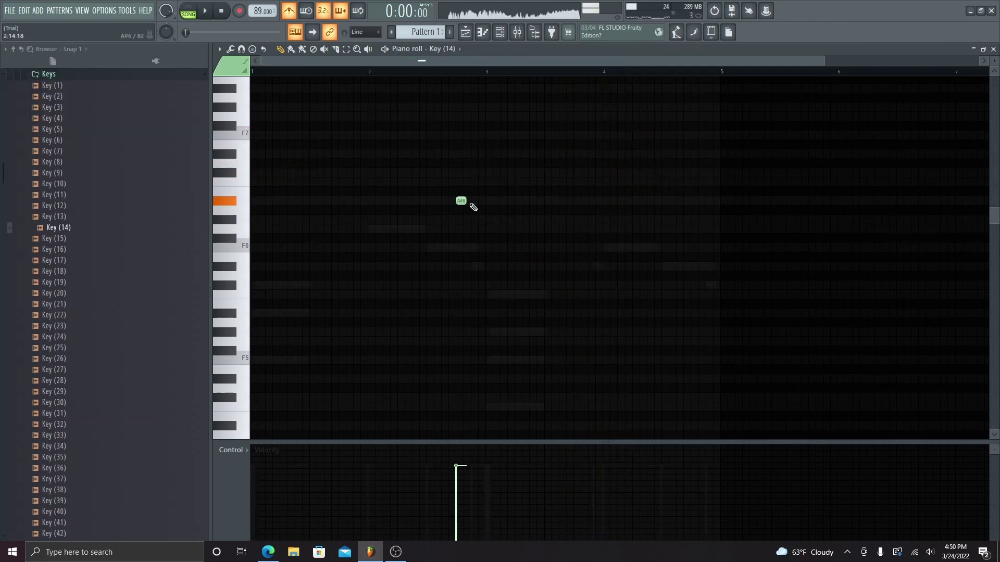
# Step: Add a short G#6, a longer G6 at the start of bar 3 and an F6 halfway through bar 4 in the Key (14) part
pyautogui.press('space')
pyautogui.click(474, 219)
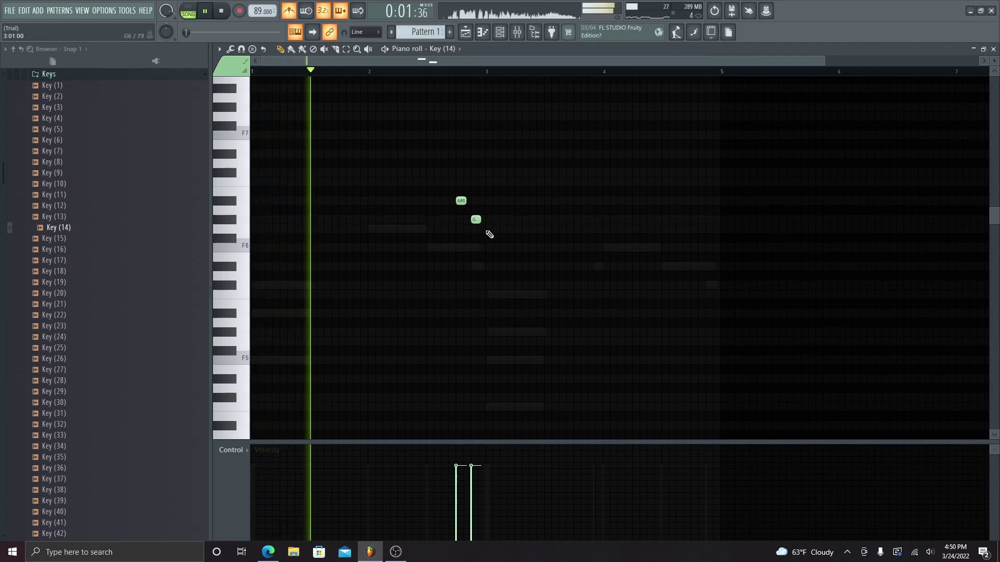
pyautogui.moveTo(488, 229); pyautogui.dragTo(546, 231)
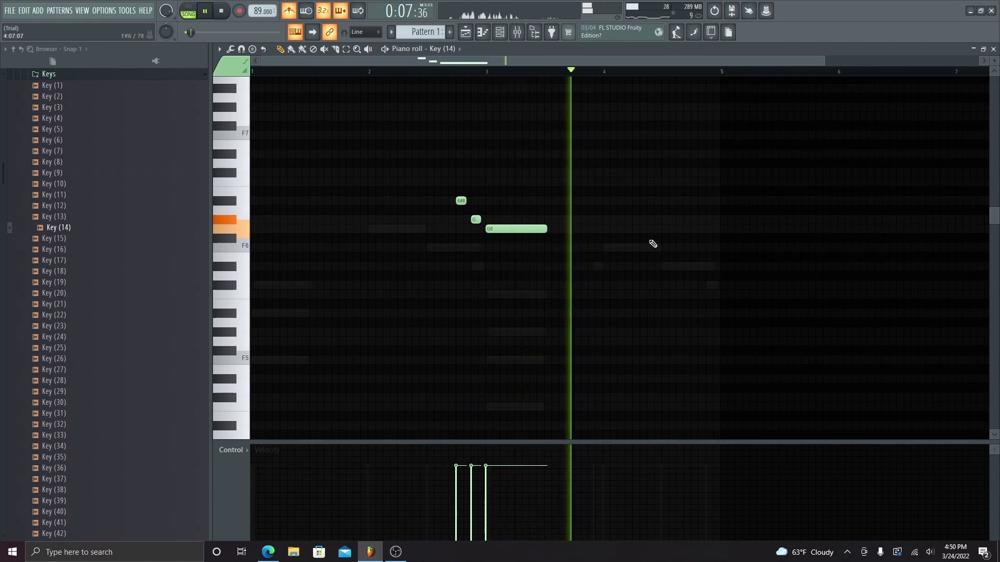
pyautogui.click(666, 246)
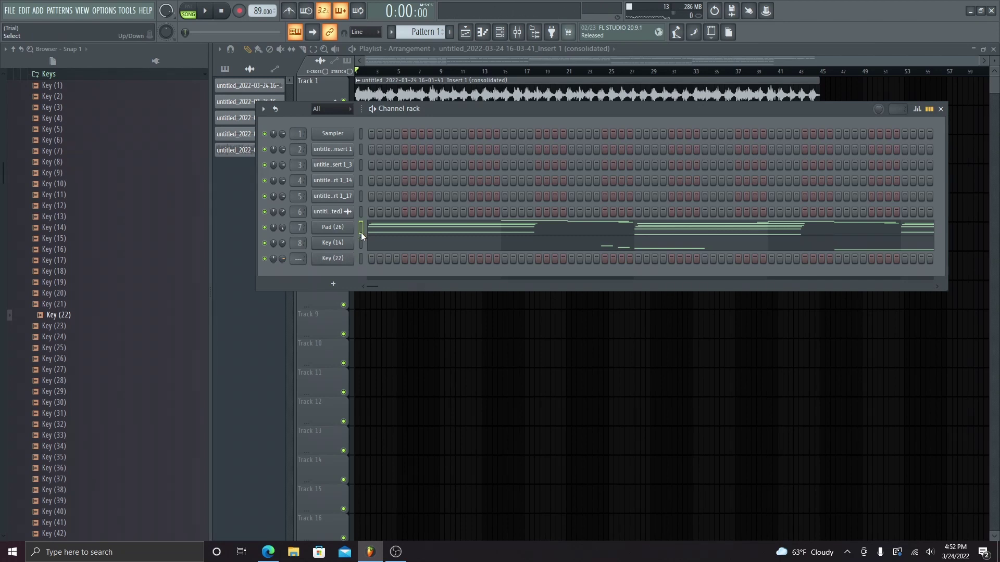
# Step: Paste the Pad (26) notes into the Key (22) channel and play the result
pyautogui.click(360, 259)
pyautogui.press('space')
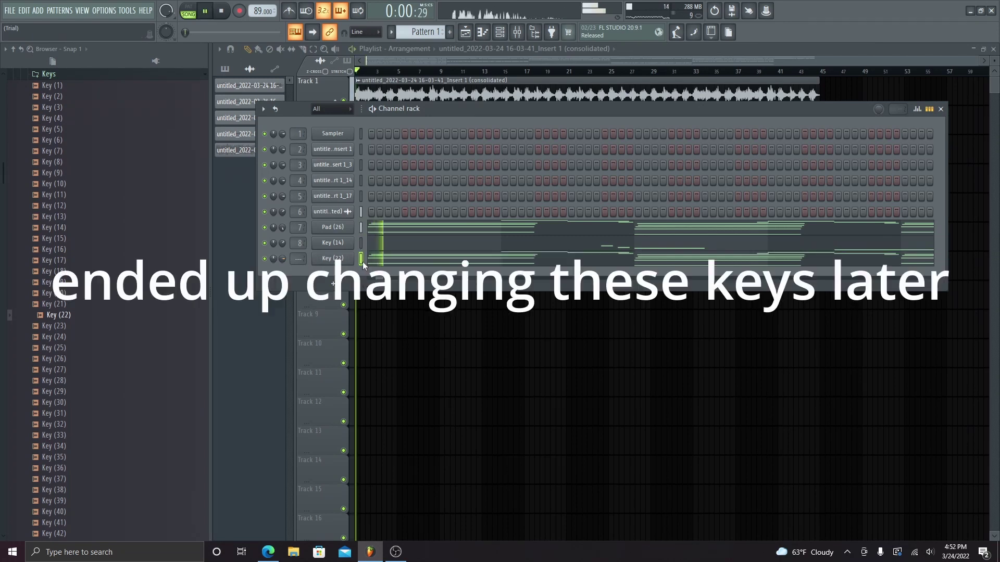
# Step: Enable the volume envelope on the Key (22) channel, set its release time to 55%, and play it back
pyautogui.click(327, 258)
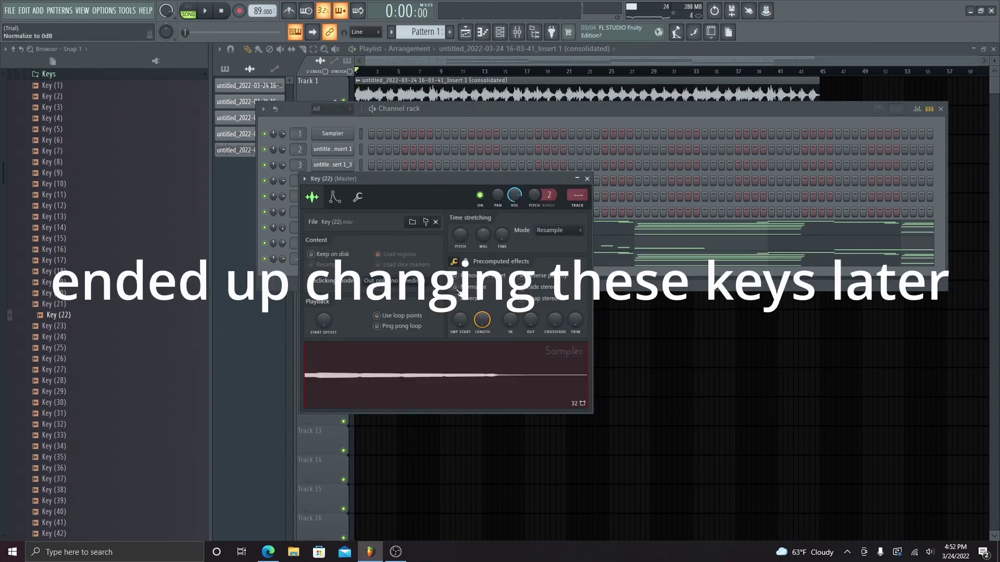
pyautogui.click(339, 201)
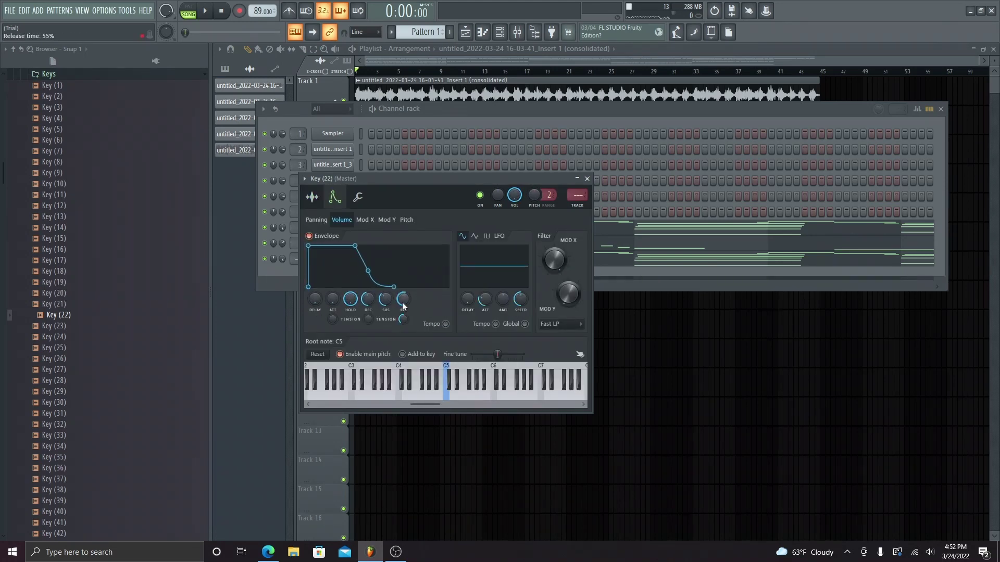
pyautogui.click(313, 197)
pyautogui.press('space')
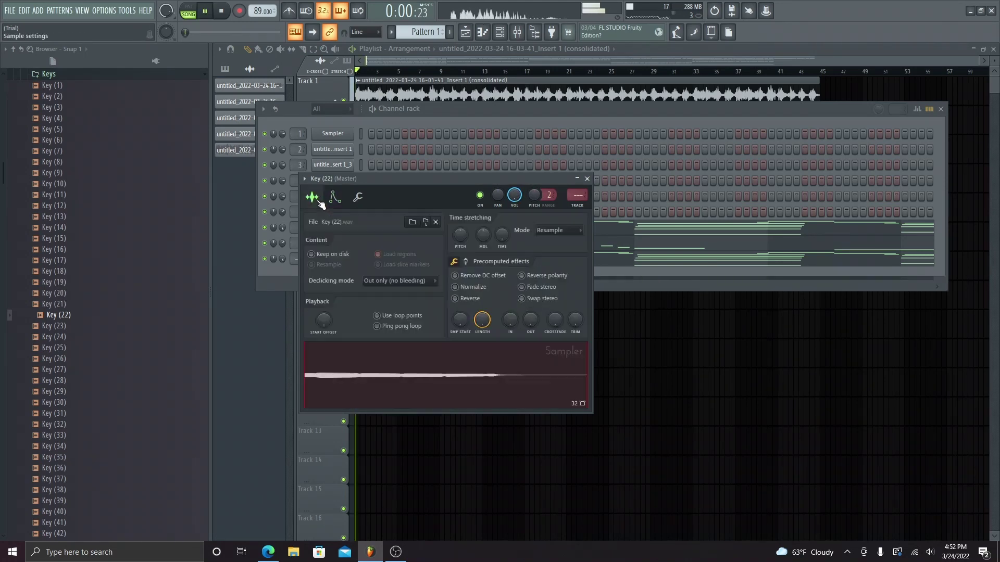
# Step: Normalize the Key (22) sample and lower its channel volume to about 38%
pyautogui.click(588, 179)
pyautogui.click(345, 259)
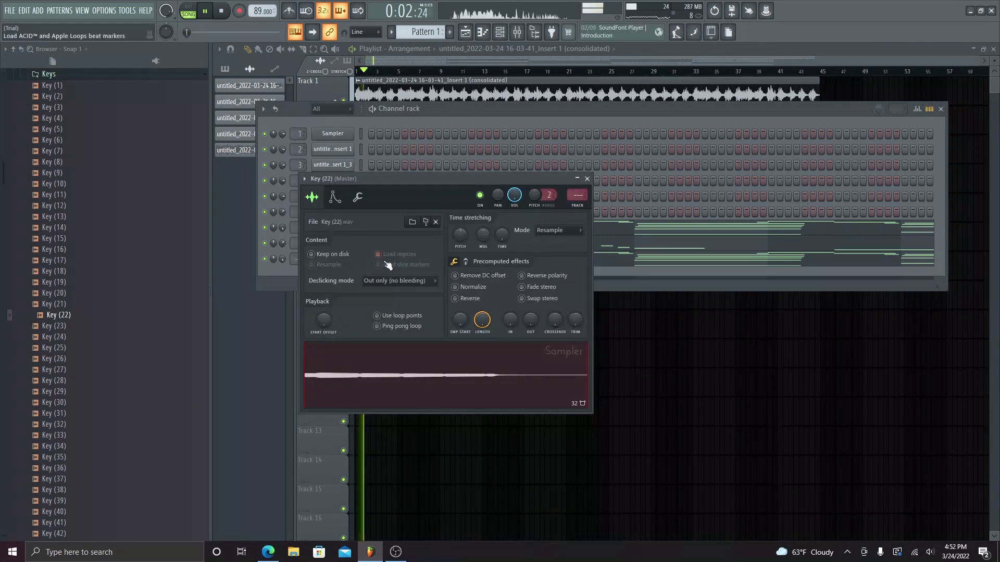
pyautogui.click(456, 287)
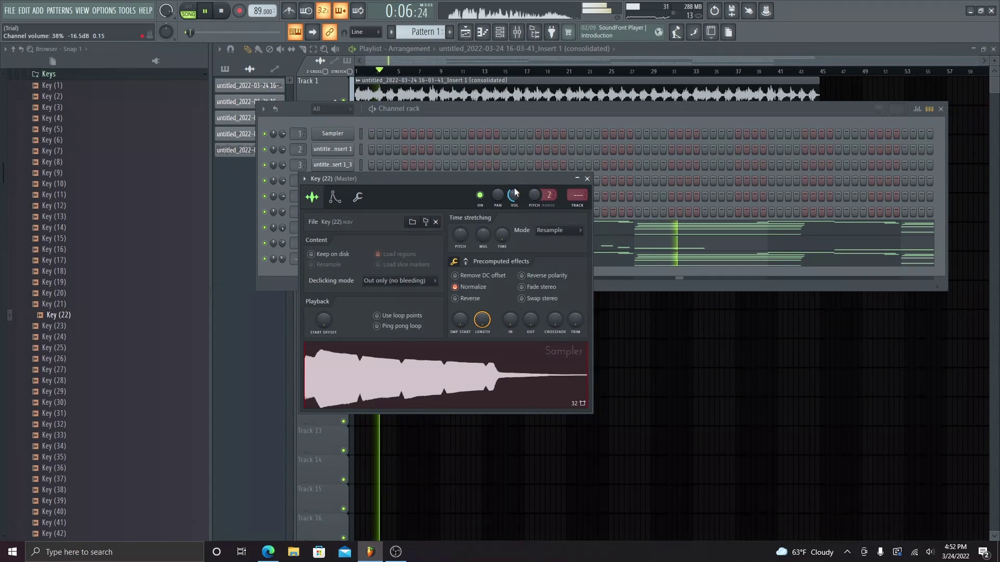
pyautogui.click(587, 178)
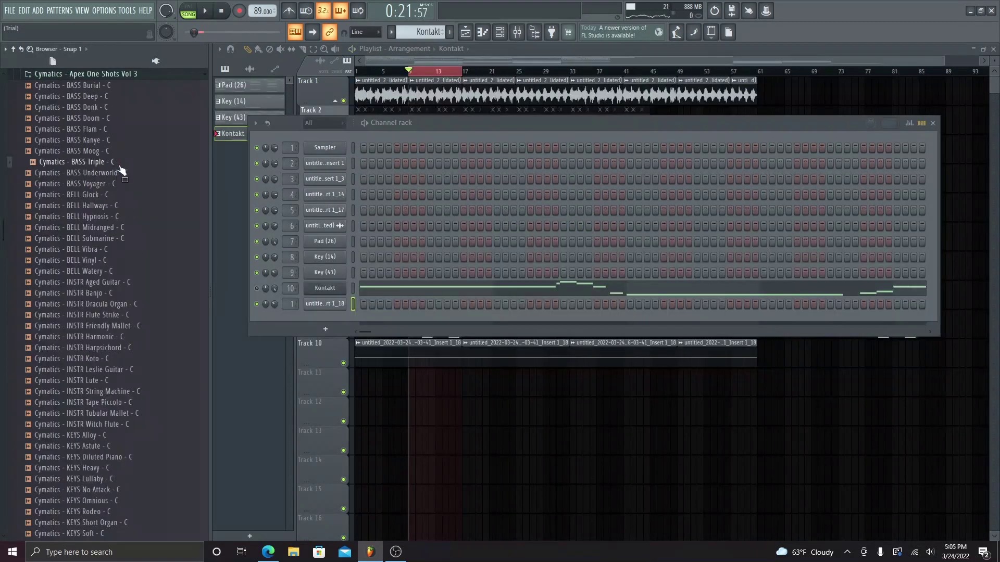
# Step: Load Cymatics - BASS Triple - C as a new channel and copy the Kontakt notes into it
pyautogui.moveTo(352, 319); pyautogui.dragTo(353, 319)
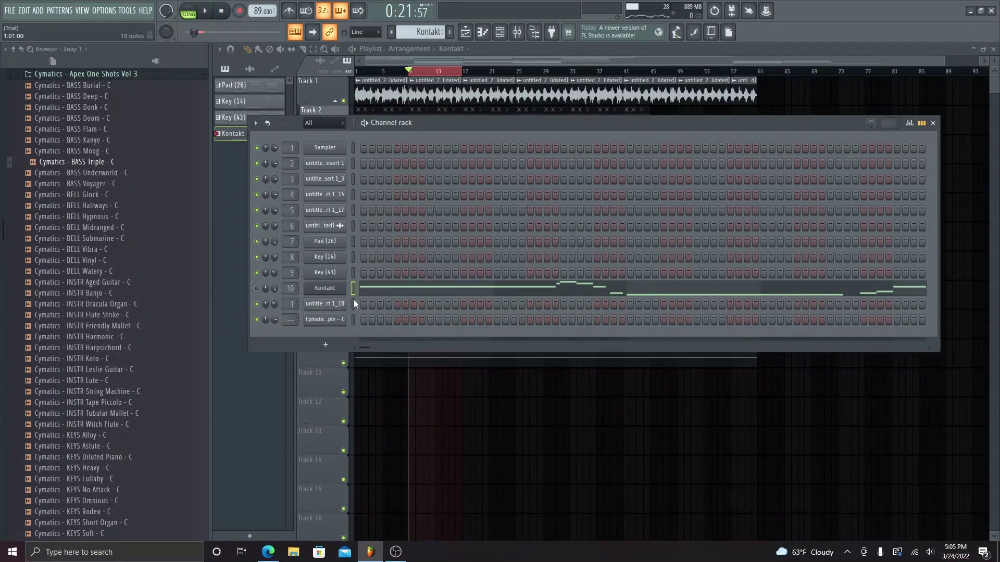
pyautogui.click(354, 319)
pyautogui.hotkey('ctrl', 'v')
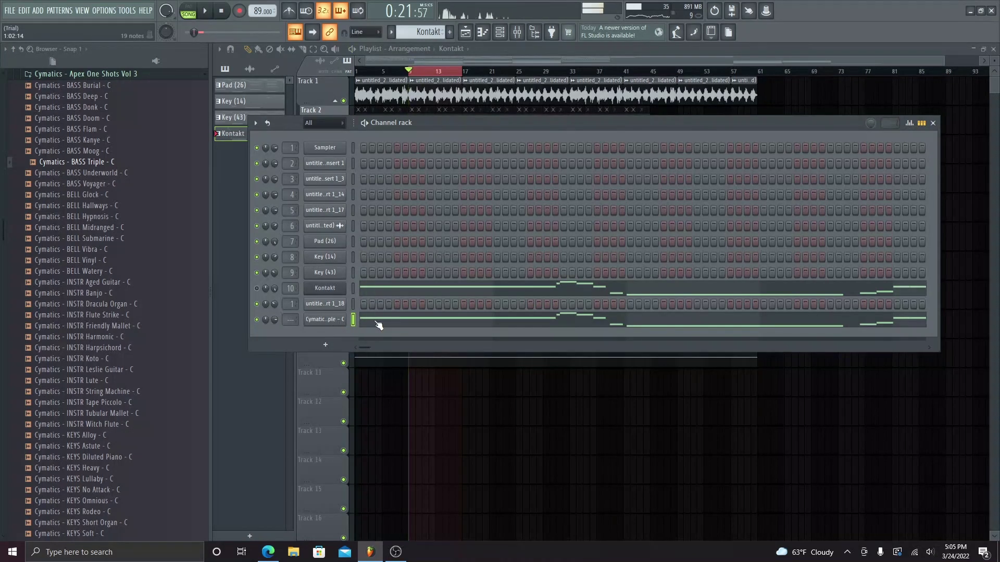
# Step: Transpose the BASS Triple notes to one octave above the Kontakt notes, starting on F5, while checking them by playback
pyautogui.click(379, 325)
pyautogui.scroll(-5, 378, 324)
pyautogui.press('space')
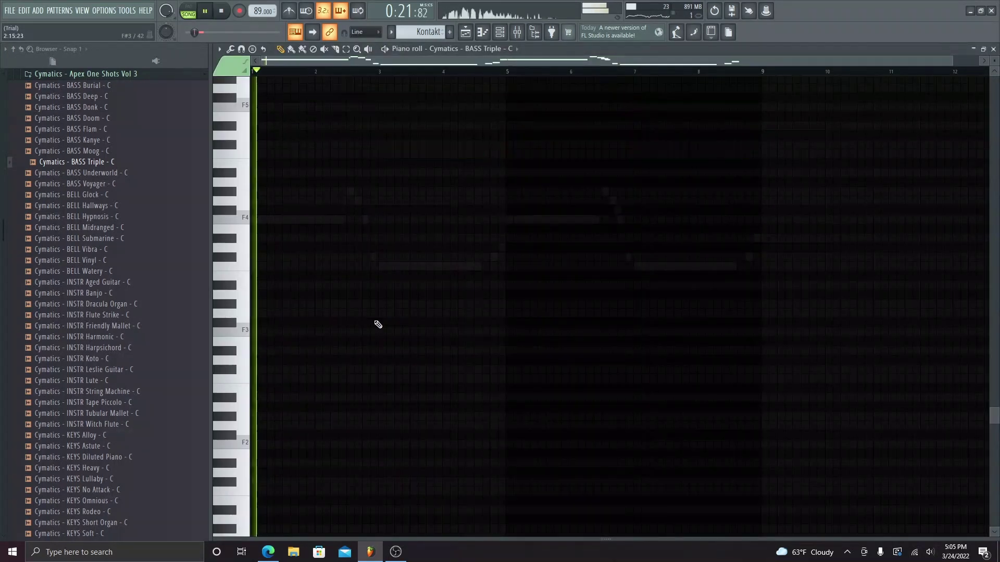
pyautogui.press('space')
pyautogui.hotkey('ctrl', 'Down')
pyautogui.press('space')
pyautogui.scroll(4, 377, 325)
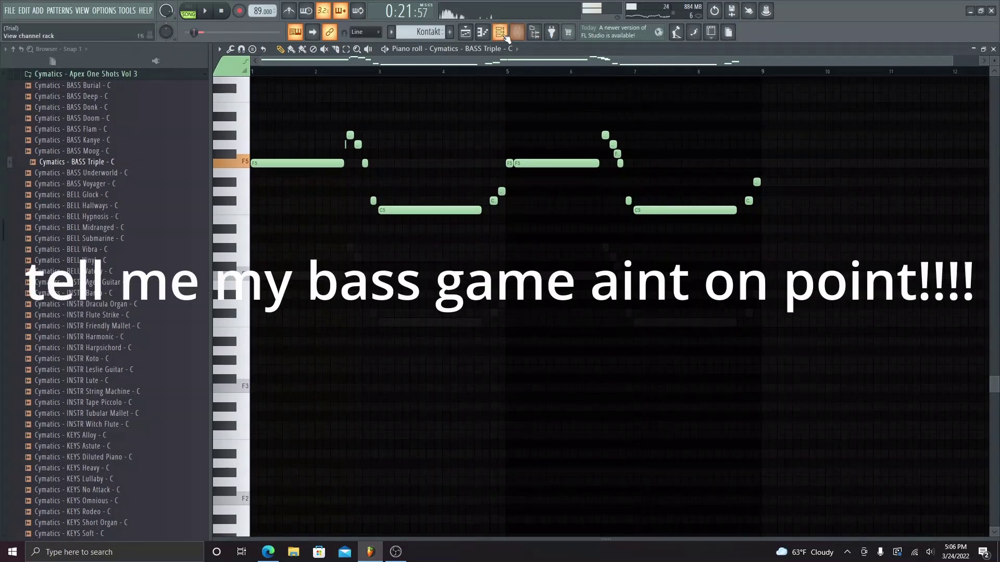
# Step: Route the BASS Triple channel to mixer track 10 and enable its volume envelope with attack, decay, sustain and release at minimum
pyautogui.press('F6')
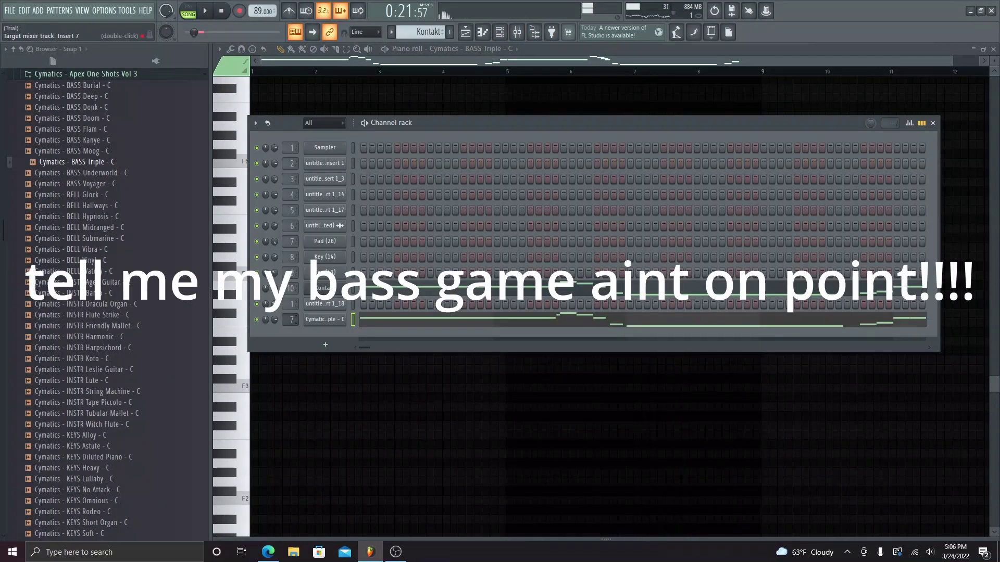
pyautogui.scroll(1, 293, 319)
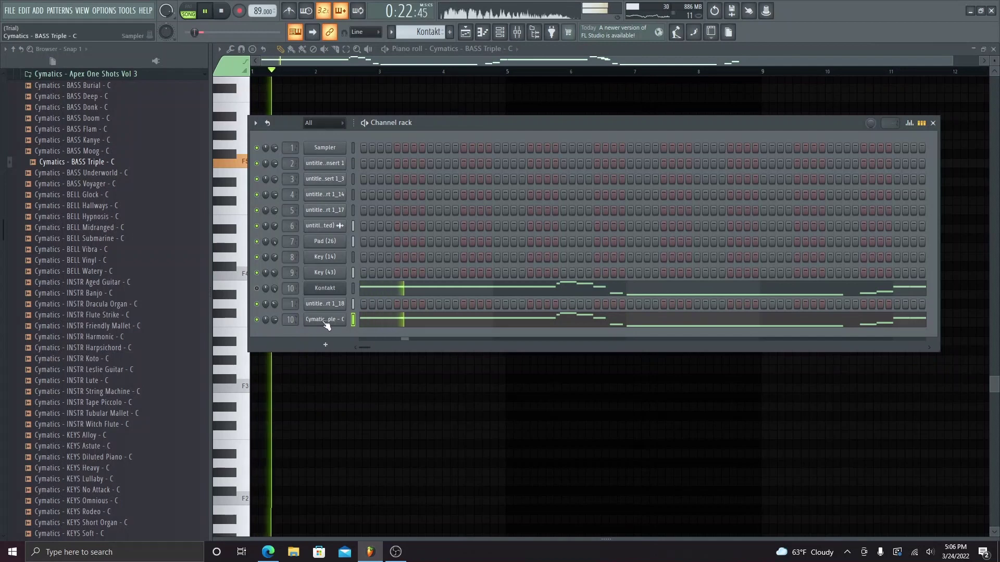
pyautogui.click(312, 320)
pyautogui.click(280, 143)
pyautogui.moveTo(279, 244); pyautogui.dragTo(297, 203)
pyautogui.moveTo(313, 245); pyautogui.dragTo(314, 282)
pyautogui.moveTo(332, 242); pyautogui.dragTo(346, 281)
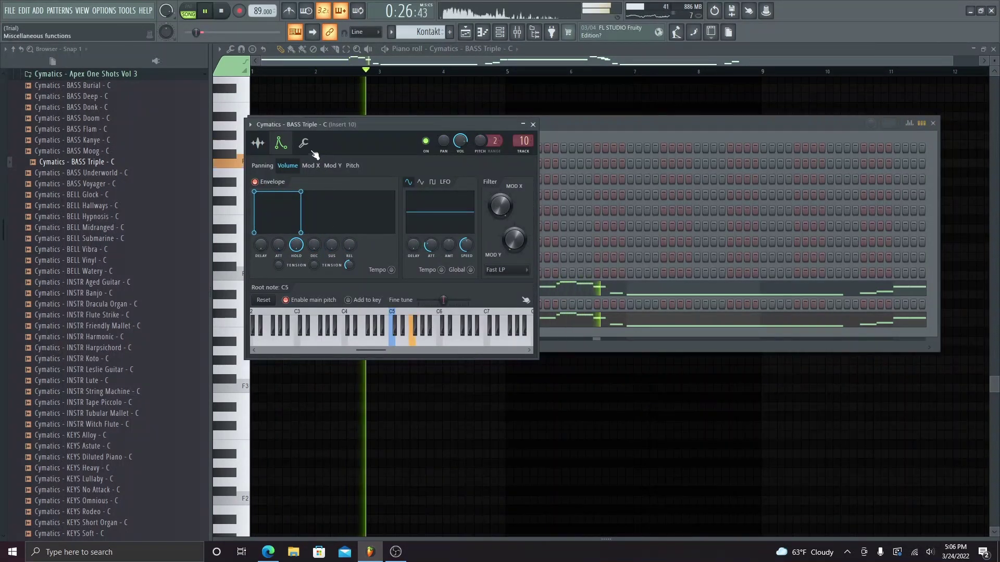
pyautogui.click(257, 143)
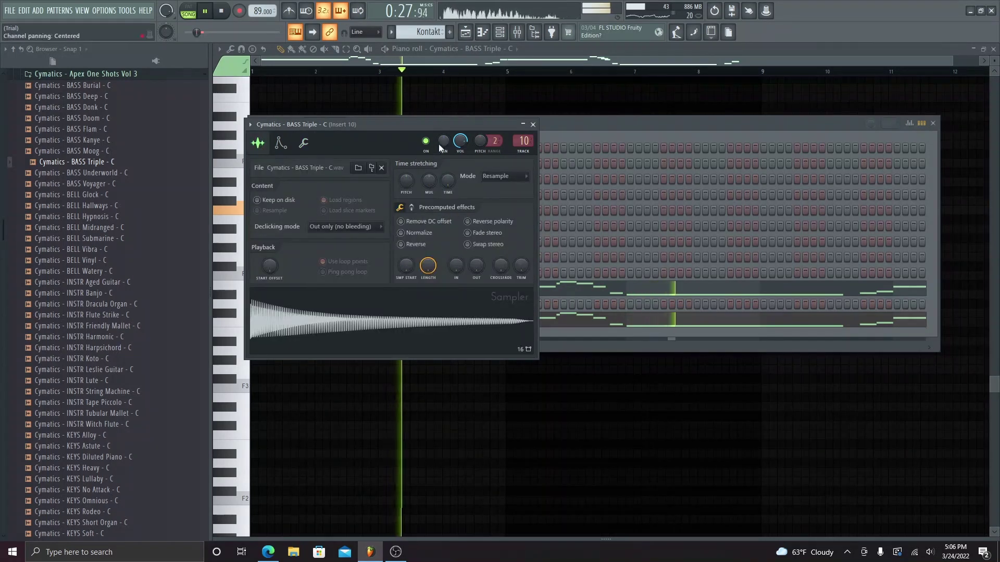
pyautogui.click(532, 124)
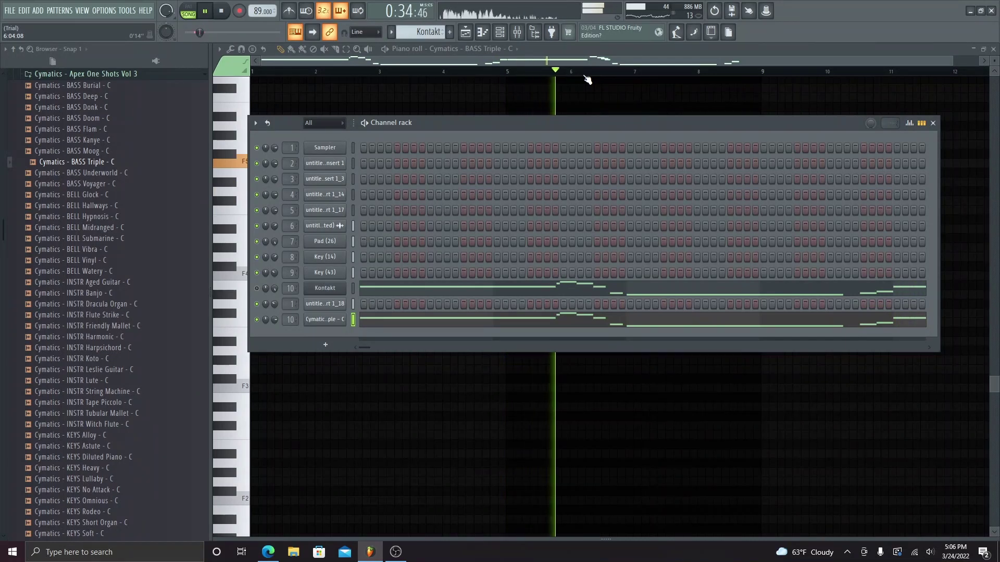
# Step: Rework the short descending notes in the second half of bar 6 of the BASS Triple part
pyautogui.click(933, 123)
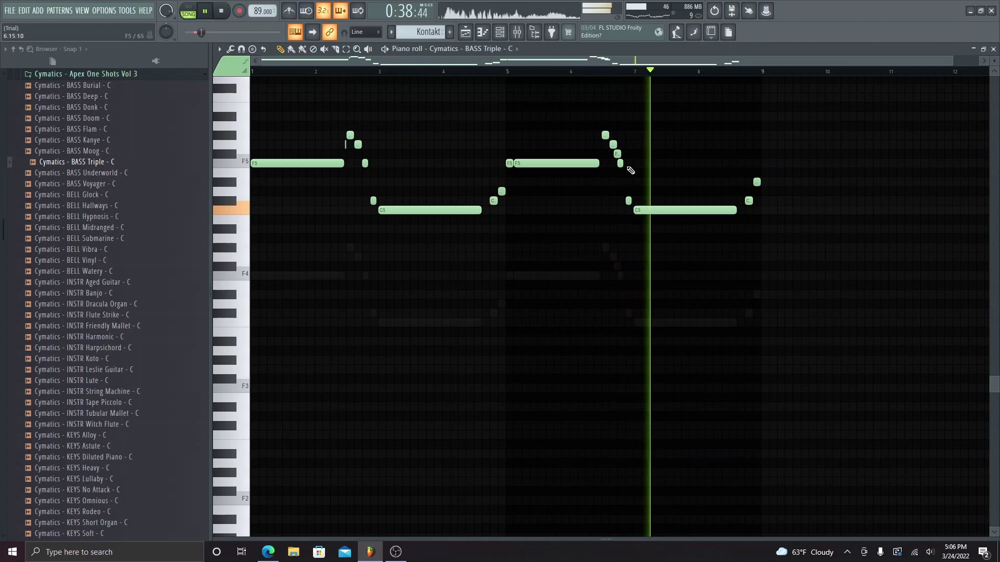
pyautogui.moveTo(610, 139)
pyautogui.mouseDown()
pyautogui.moveTo(626, 165)
pyautogui.moveTo(616, 155)
pyautogui.mouseUp()
pyautogui.keyDown('ctrl'); pyautogui.click(623, 144); pyautogui.keyUp('ctrl')
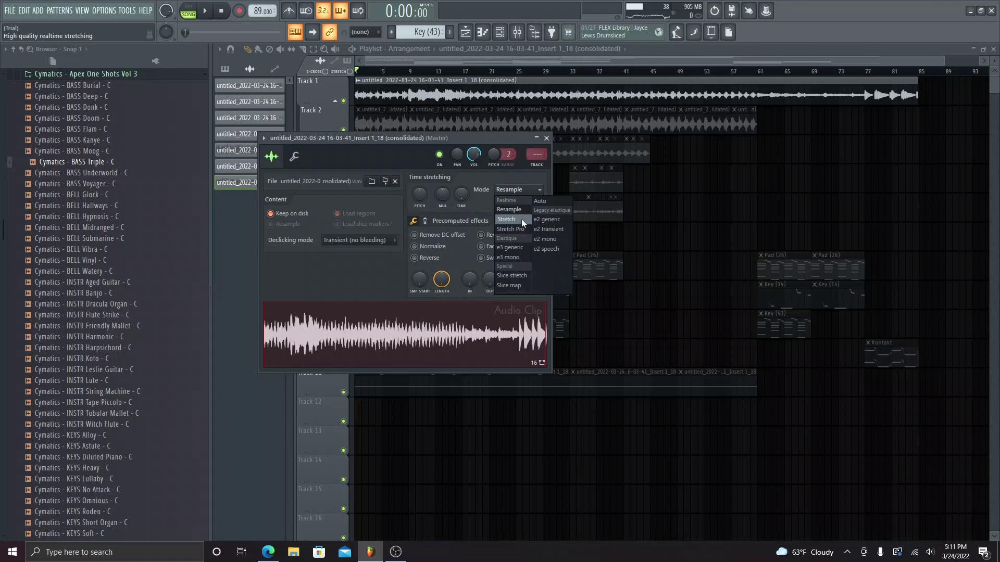
# Step: Set the consolidated Insert 1_18 clip to Stretch mode, normalize it, and assign it to a free mixer track
pyautogui.click(521, 219)
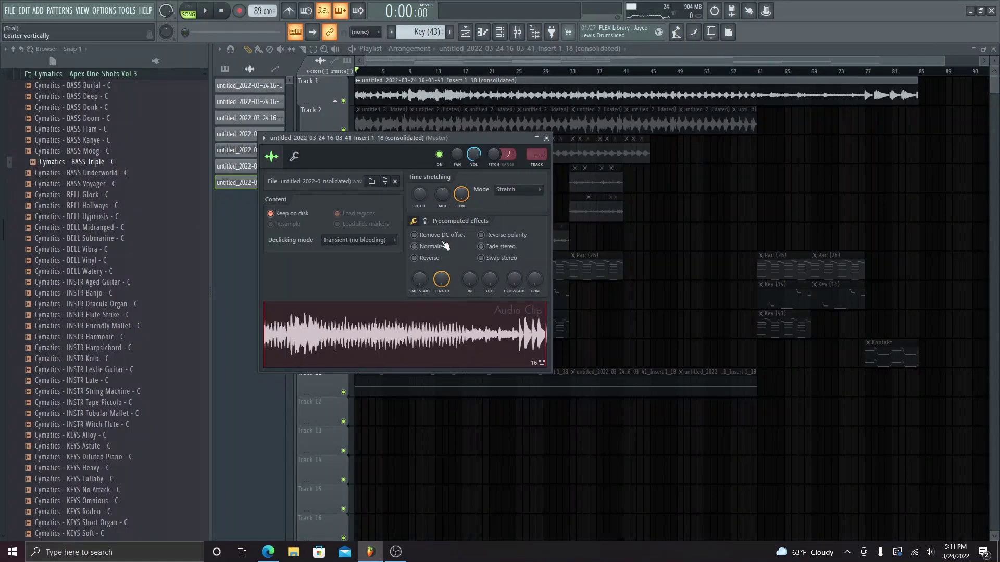
pyautogui.click(444, 248)
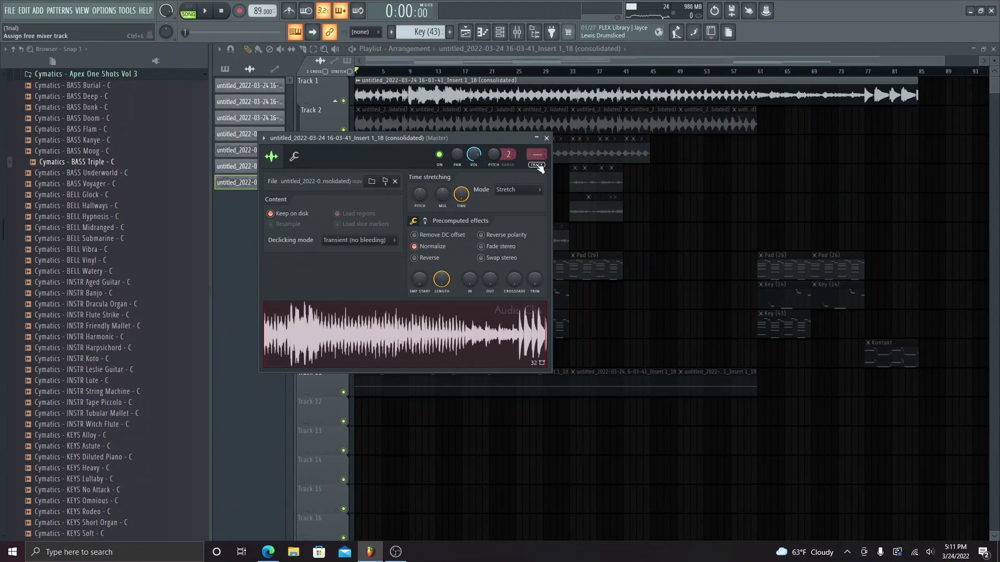
pyautogui.click(537, 165)
# Step: Lower the volume of mixer track 11 slightly and set its stereo separation to 17% separated
pyautogui.click(993, 49)
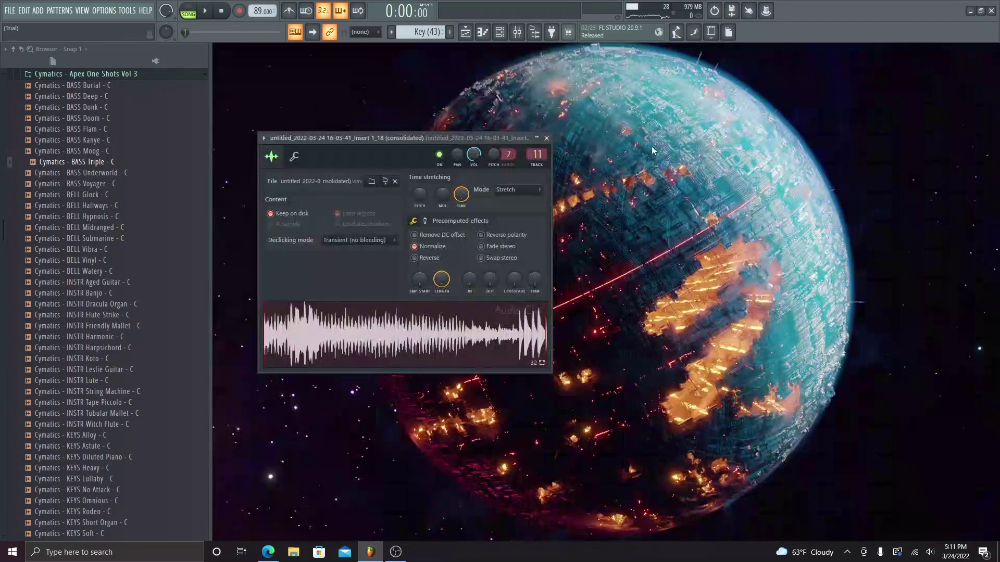
pyautogui.click(546, 137)
pyautogui.press('F9')
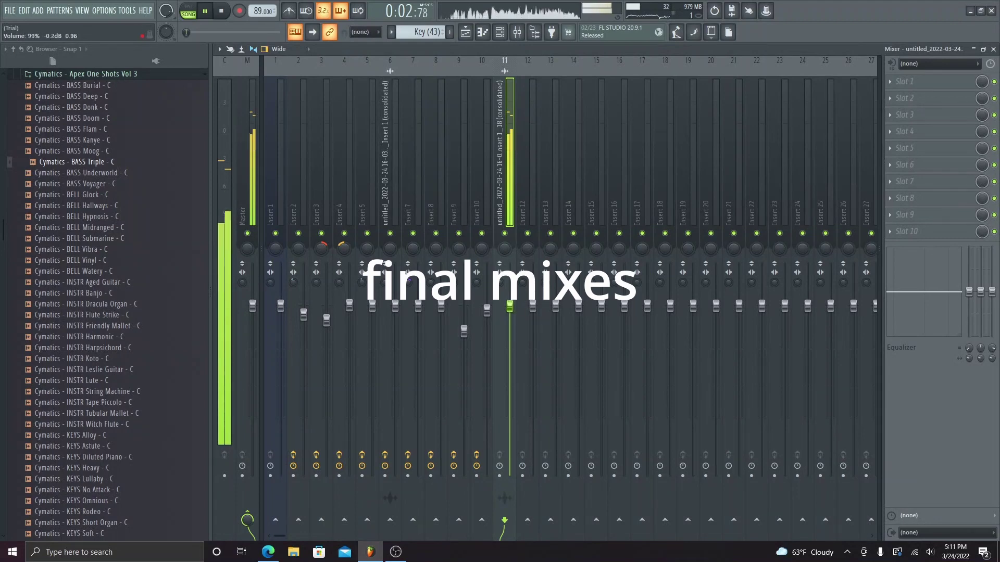
pyautogui.moveTo(501, 282); pyautogui.dragTo(501, 285)
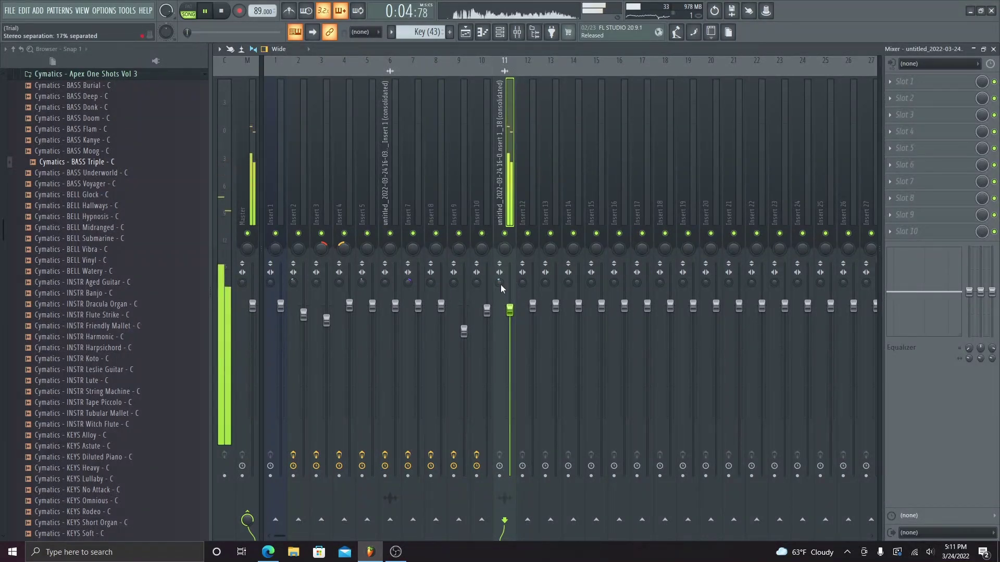
# Step: Load the Vinyl effect in the first slot of track 11 with the 2000 setting and warp depth at about 34%
pyautogui.click(914, 100)
pyautogui.click(666, 285)
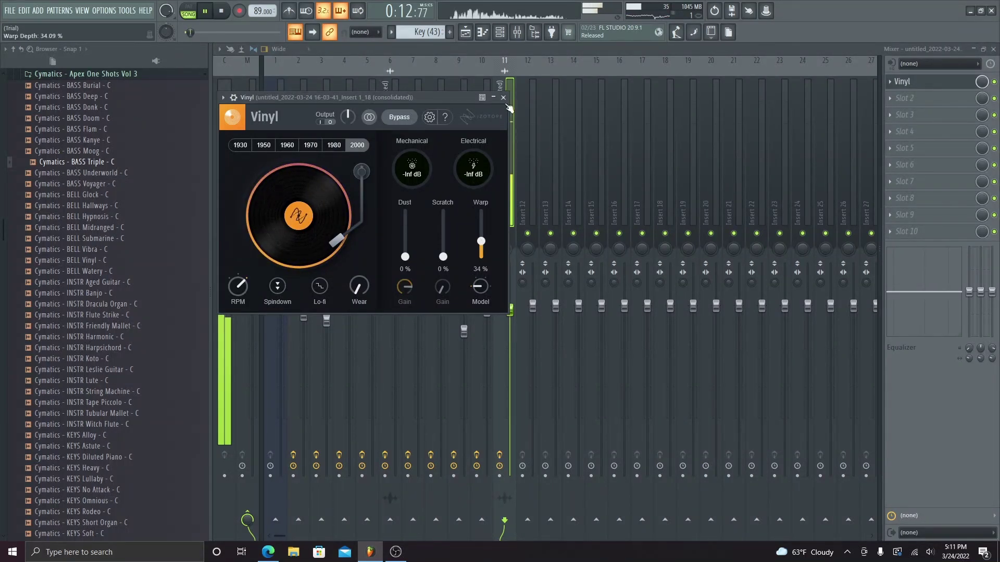
pyautogui.click(503, 98)
# Step: Add Fruity Parametric EQ 2 in slot 9 of track 11 and slightly cut bands 3, 5 and 7
pyautogui.click(906, 223)
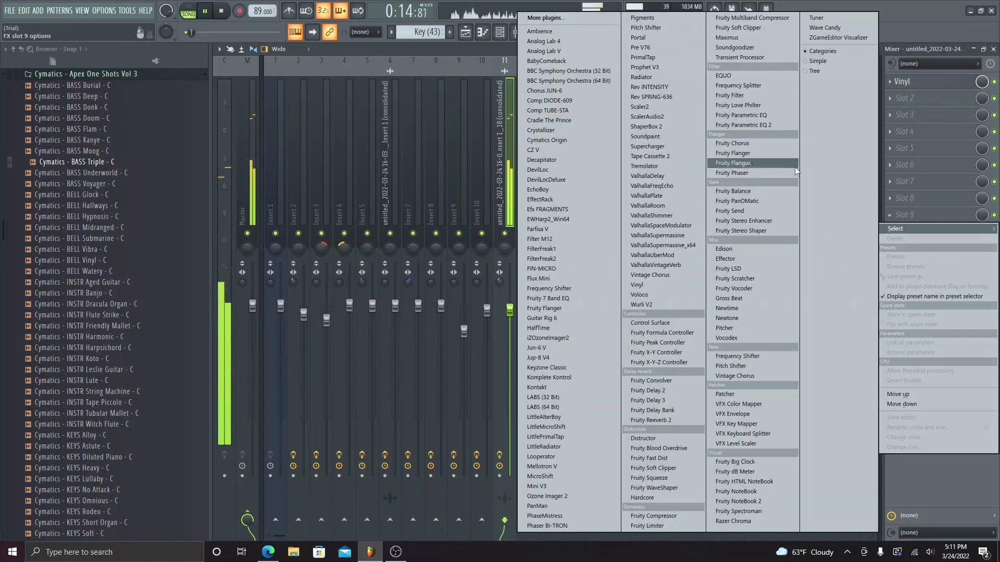
pyautogui.click(791, 166)
pyautogui.moveTo(386, 187); pyautogui.dragTo(383, 191)
pyautogui.moveTo(353, 185); pyautogui.dragTo(439, 193)
pyautogui.moveTo(323, 186); pyautogui.dragTo(292, 194)
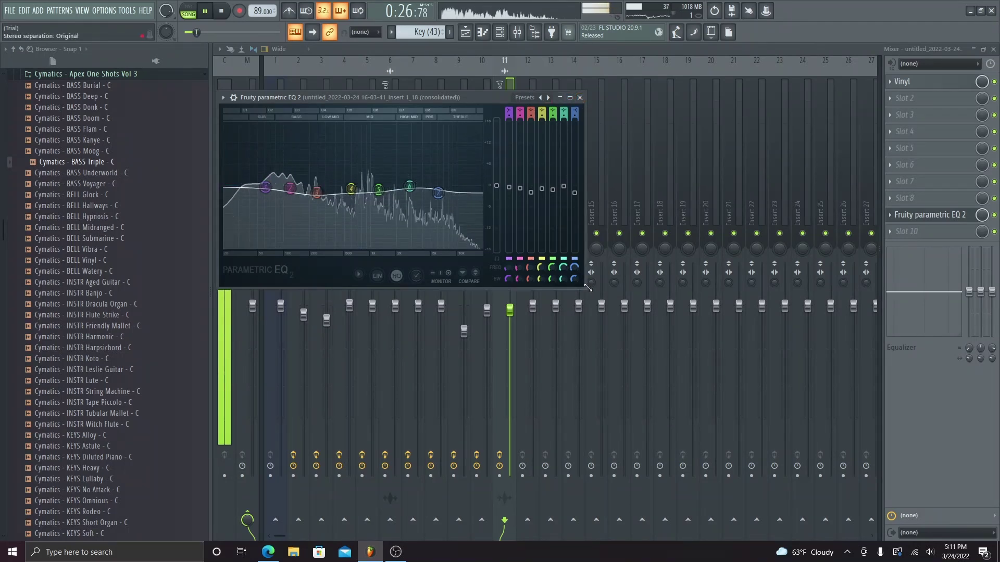
# Step: Enlarge and reposition the EQ window and lower band 6 to about -0.6 dB near 2834 Hz
pyautogui.moveTo(584, 287); pyautogui.dragTo(718, 334)
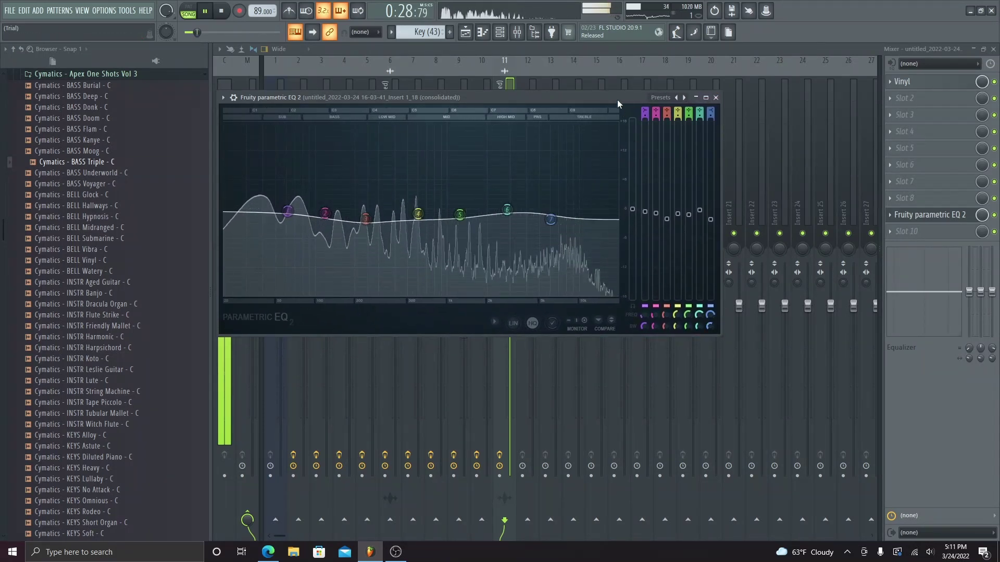
pyautogui.moveTo(617, 98); pyautogui.dragTo(661, 114)
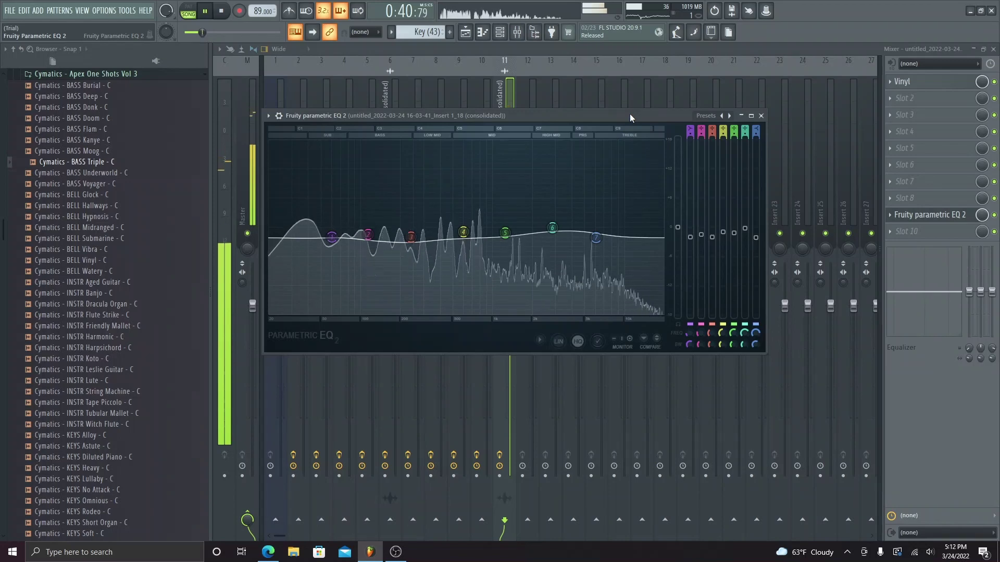
pyautogui.moveTo(552, 227); pyautogui.dragTo(553, 233)
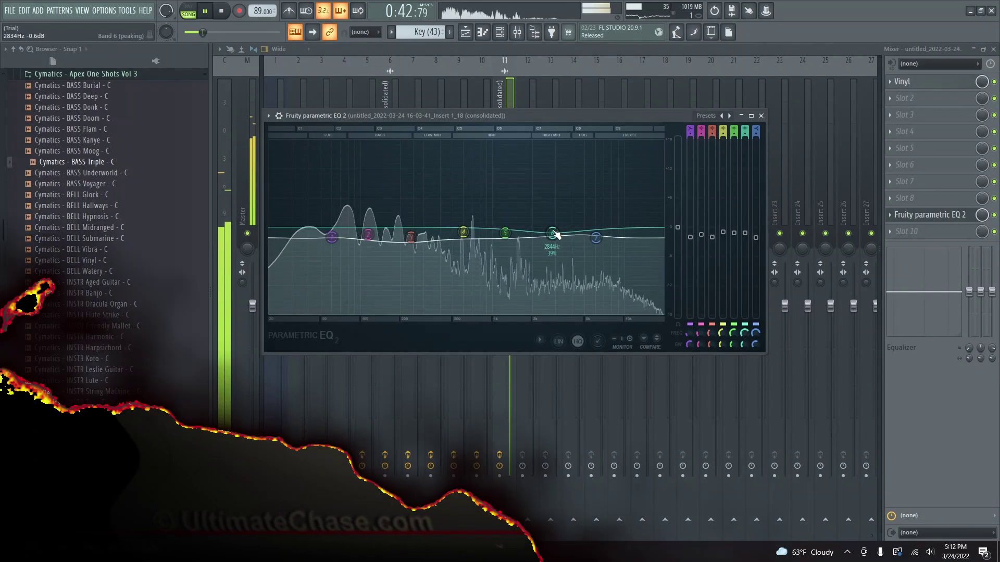